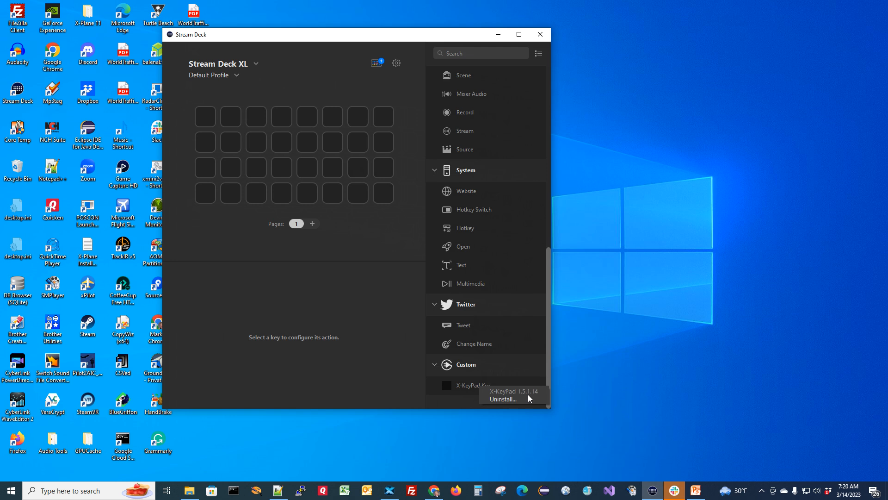
# Uninstall the X-KeyPad custom action from Stream Deck and check the end of the action list
pyautogui.click(513, 401)
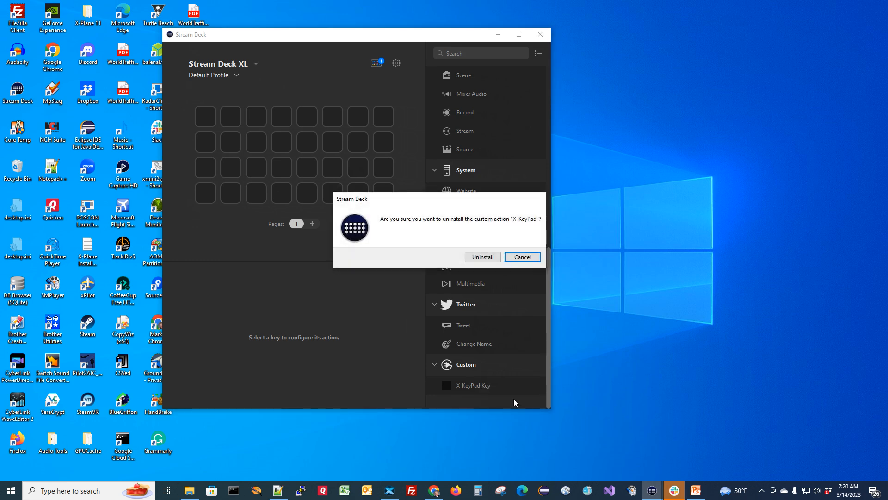
pyautogui.click(481, 258)
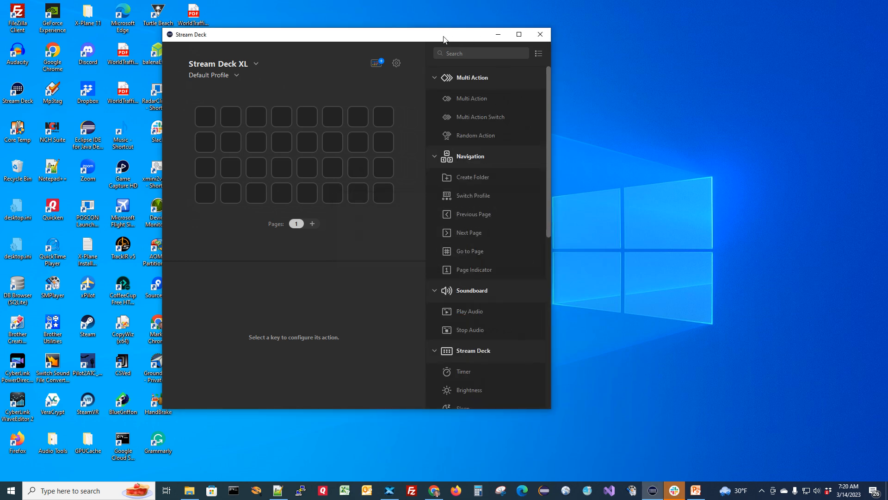
pyautogui.moveTo(547, 191); pyautogui.dragTo(557, 361)
pyautogui.moveTo(426, 36); pyautogui.dragTo(706, 66)
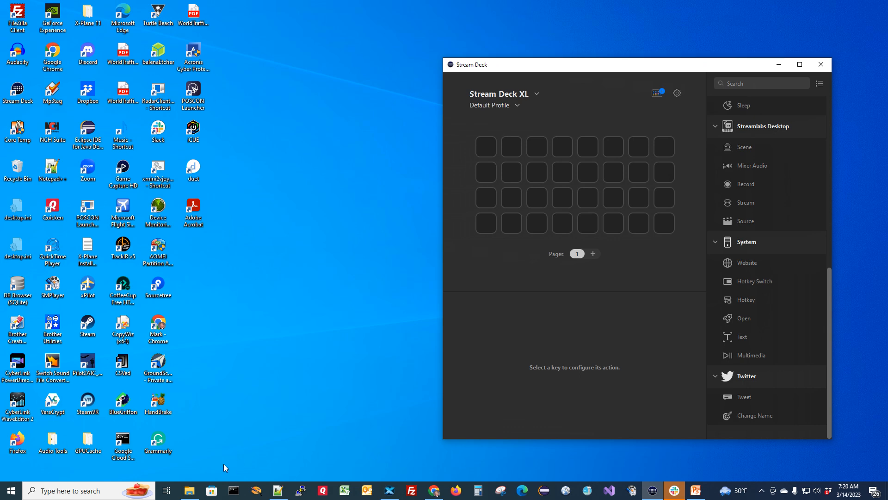
# In File Explorer, open the Windows folder under X-Plane 11, Resources, plugins, X-KeyPad, SD-Plugin
pyautogui.click(189, 490)
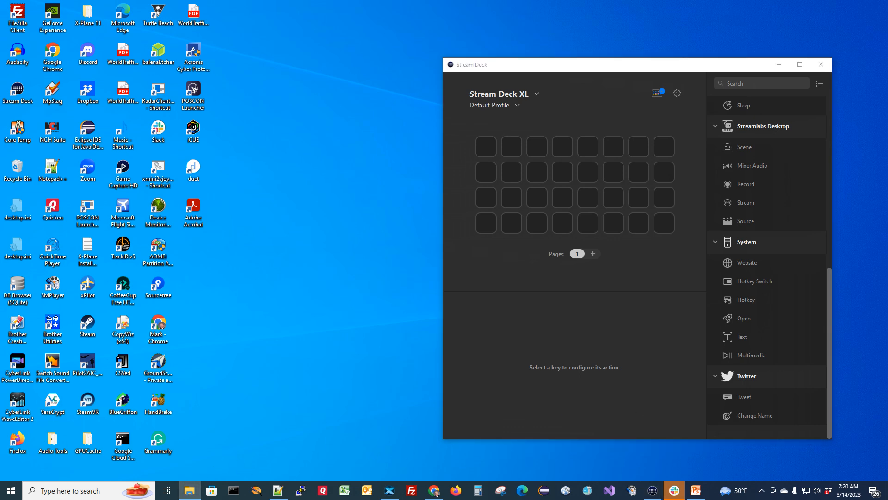
pyautogui.moveTo(887, 74); pyautogui.dragTo(425, 25)
pyautogui.click(56, 161)
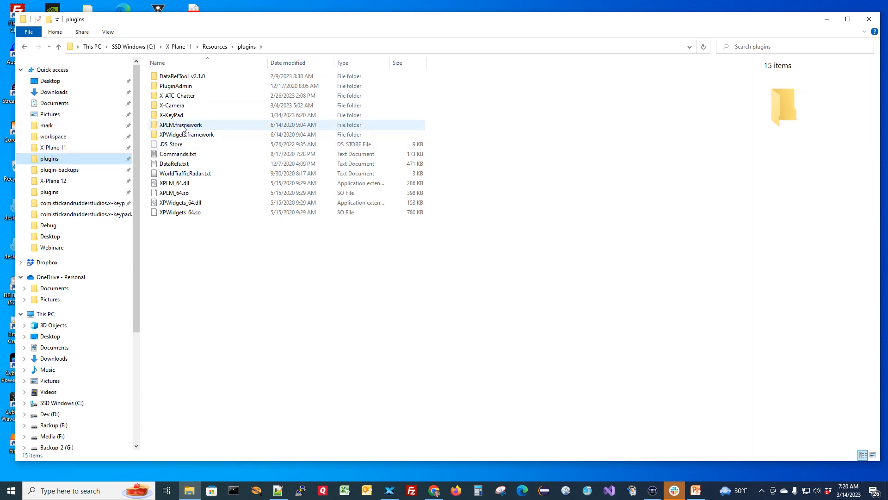
pyautogui.doubleClick(172, 115)
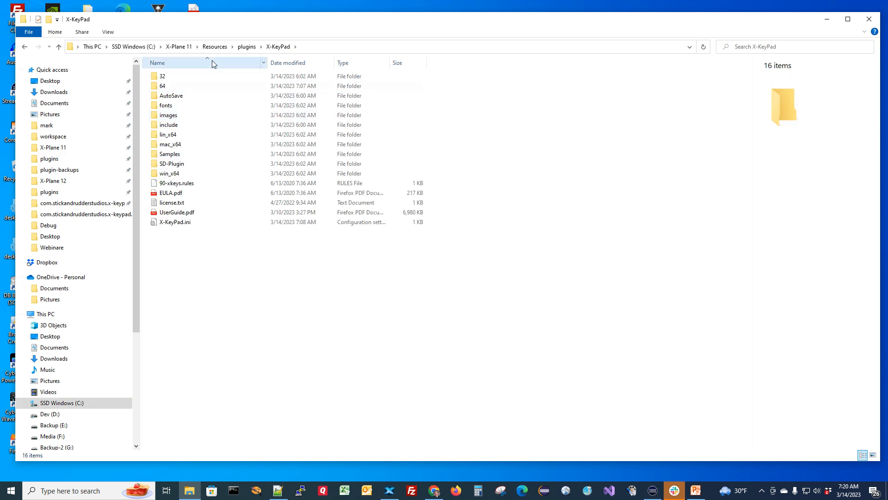
pyautogui.doubleClick(175, 165)
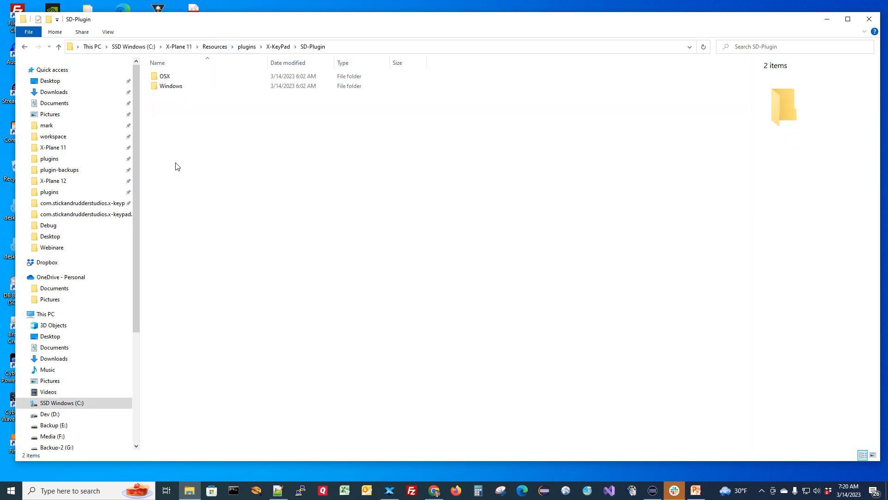
pyautogui.doubleClick(187, 88)
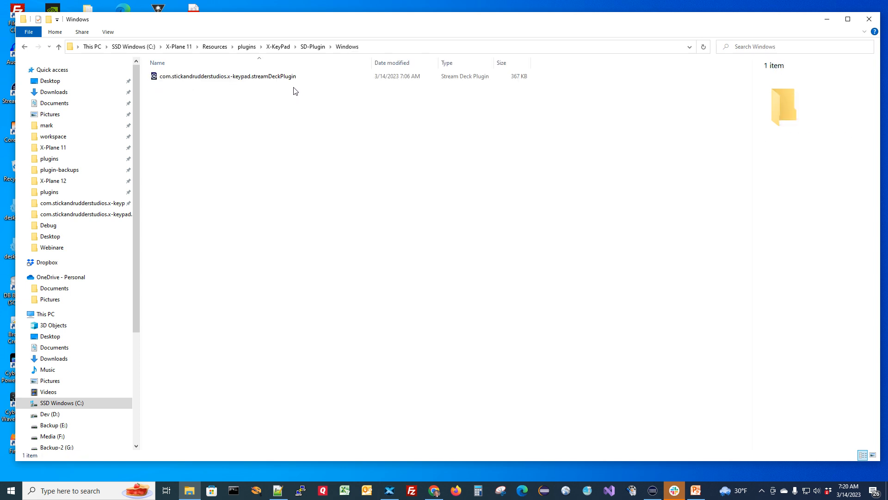
# Install com.stickandrudderstudios.x-keypad.streamDeckPlugin by opening it with Stream Deck, and close the Windows folder
pyautogui.rightClick(259, 77)
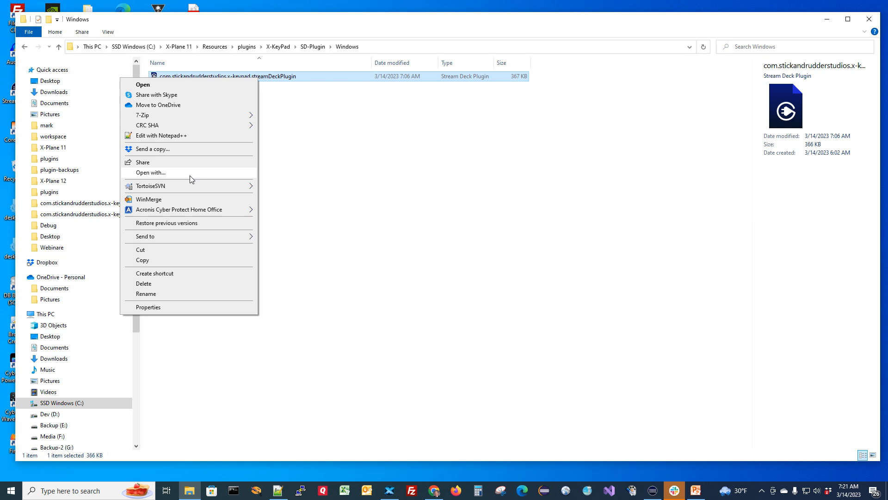
pyautogui.click(195, 173)
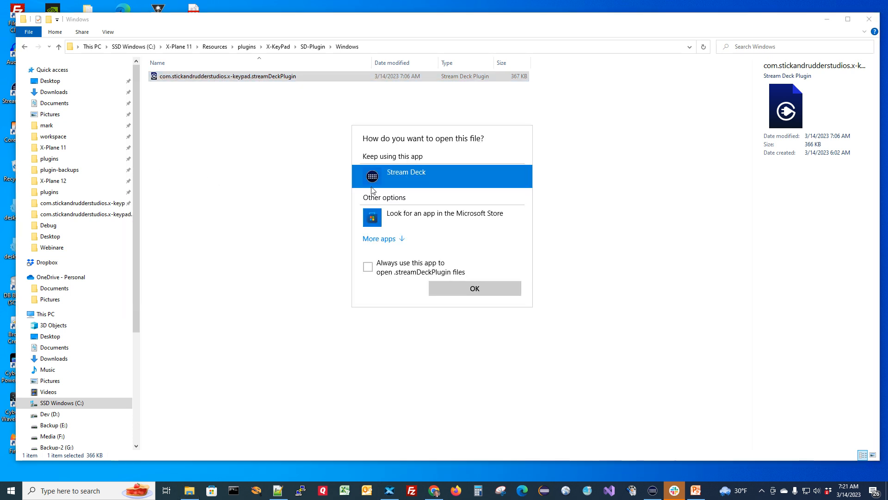
pyautogui.doubleClick(377, 176)
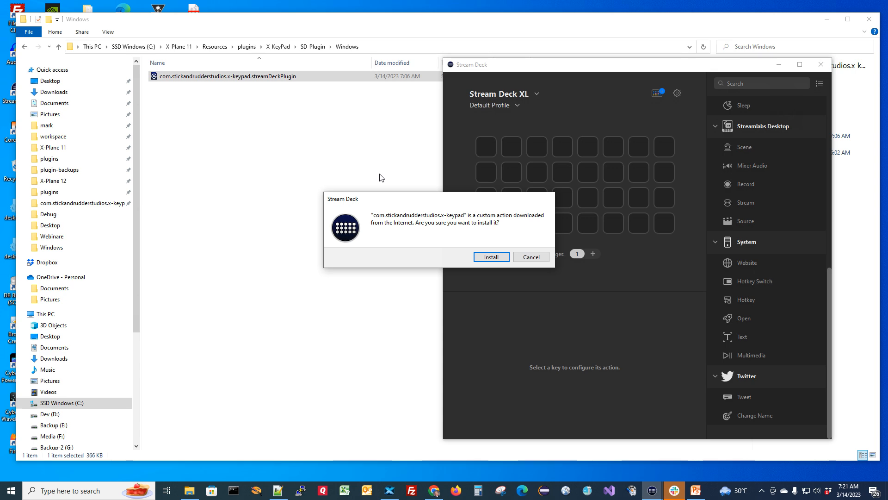
pyautogui.click(491, 257)
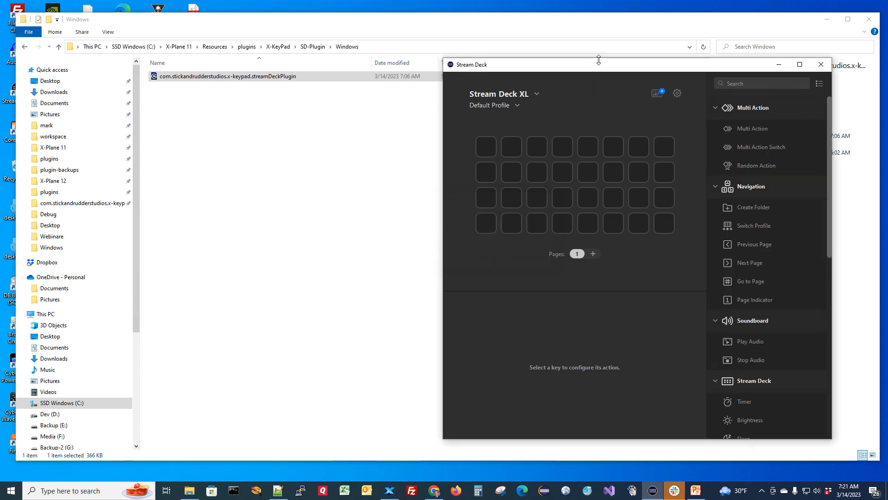
pyautogui.click(868, 19)
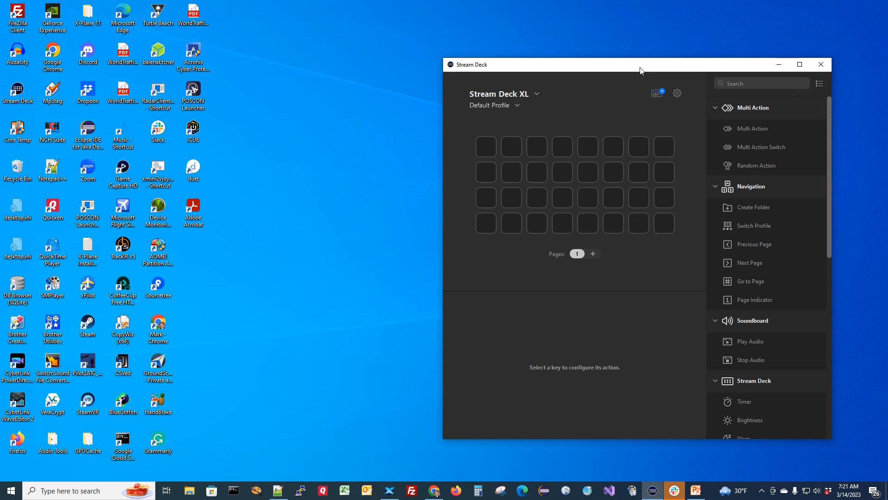
# Check the version of the installed X-KeyPad plugin in the custom actions of the action list
pyautogui.moveTo(640, 69); pyautogui.dragTo(543, 61)
pyautogui.moveTo(734, 193); pyautogui.dragTo(738, 389)
pyautogui.rightClick(671, 408)
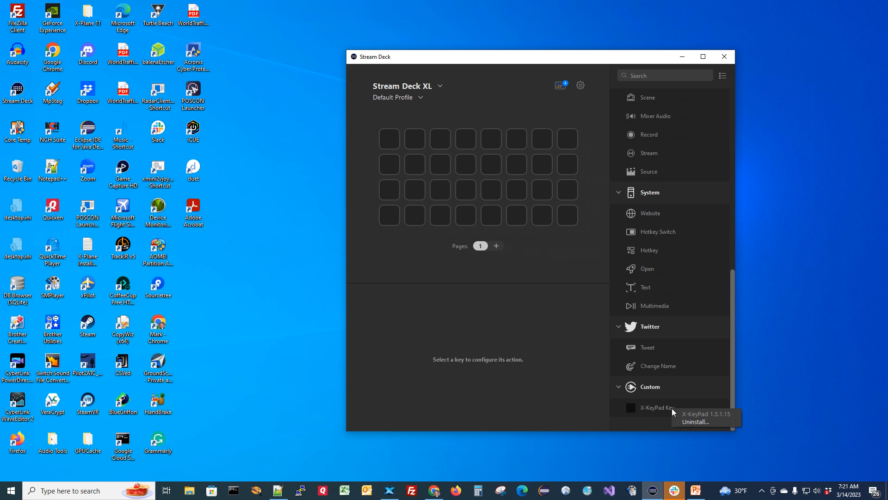
pyautogui.click(534, 329)
# Assign the X-KeyPad Key action to the first key of the Default Profile and move the Stream Deck window aside
pyautogui.moveTo(648, 406); pyautogui.dragTo(389, 139)
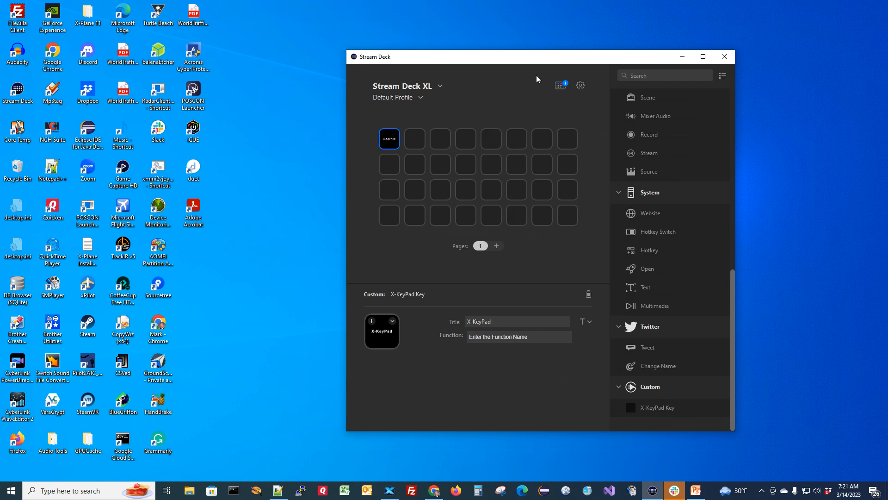
pyautogui.moveTo(520, 60); pyautogui.dragTo(652, 63)
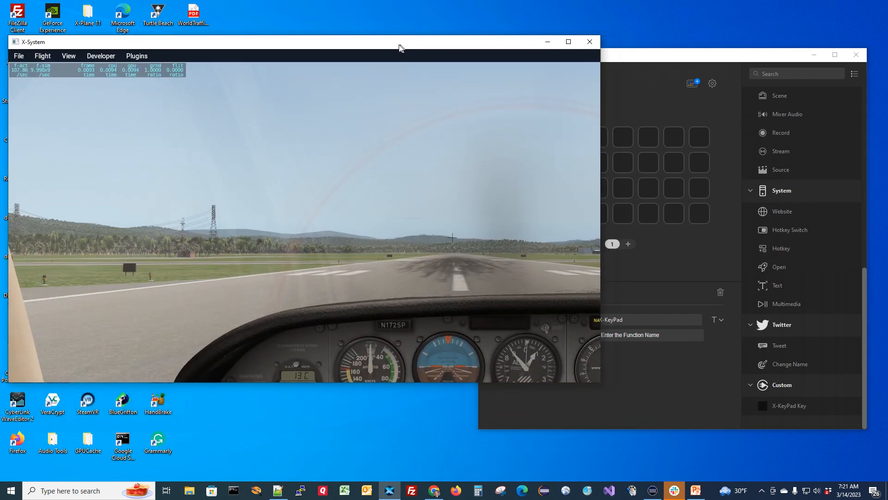
# Switch to X-Plane, resume the paused simulation and open X-KeyPad's Stream Deck Configuration Editor
pyautogui.moveTo(401, 44); pyautogui.dragTo(404, 13)
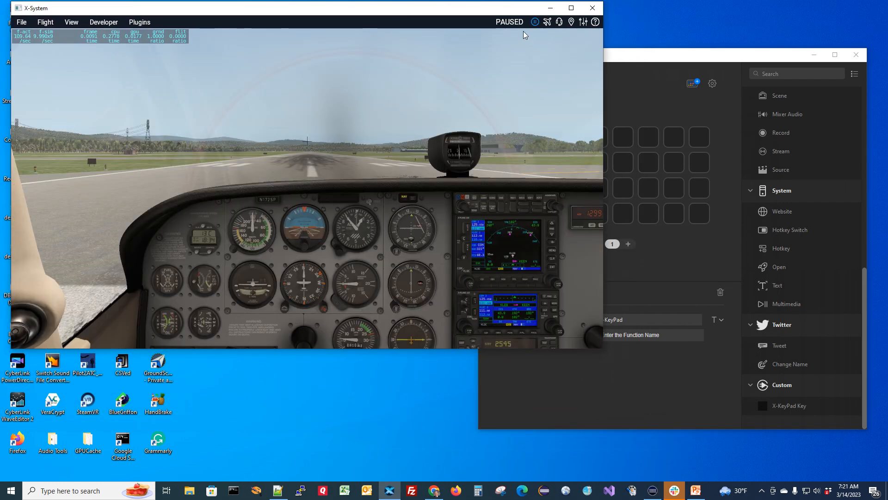
pyautogui.click(535, 22)
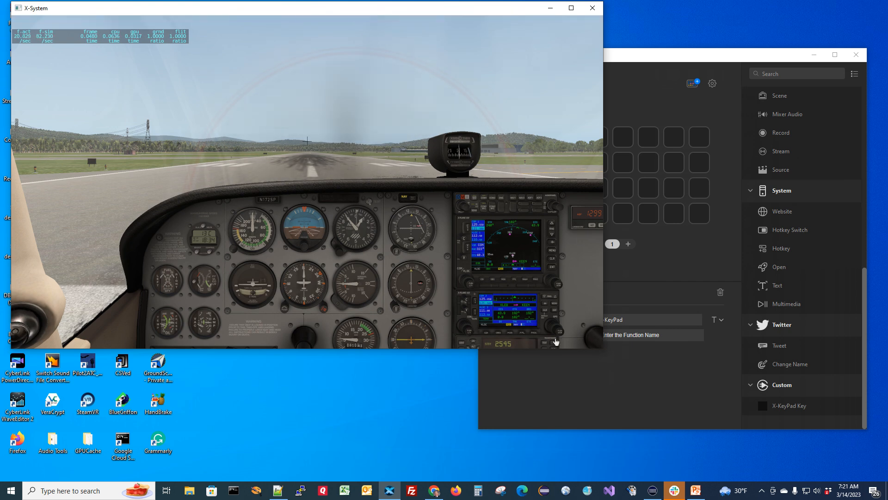
pyautogui.click(698, 55)
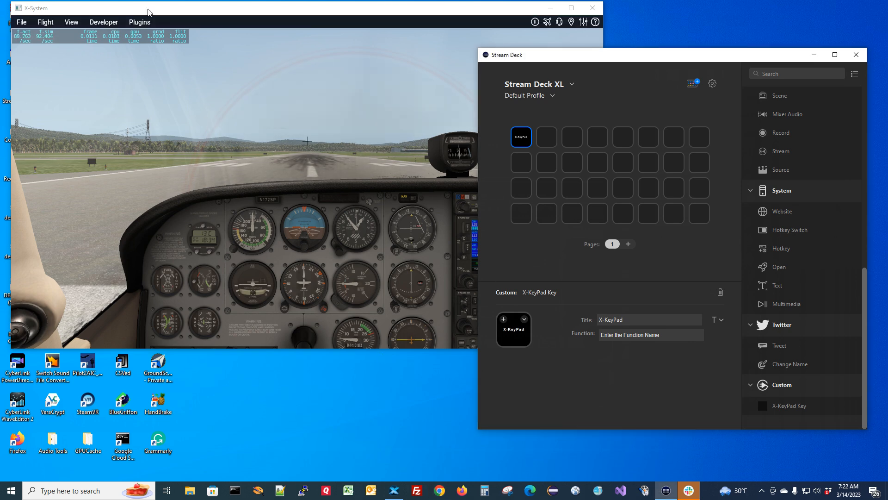
pyautogui.click(139, 23)
pyautogui.moveTo(145, 55)
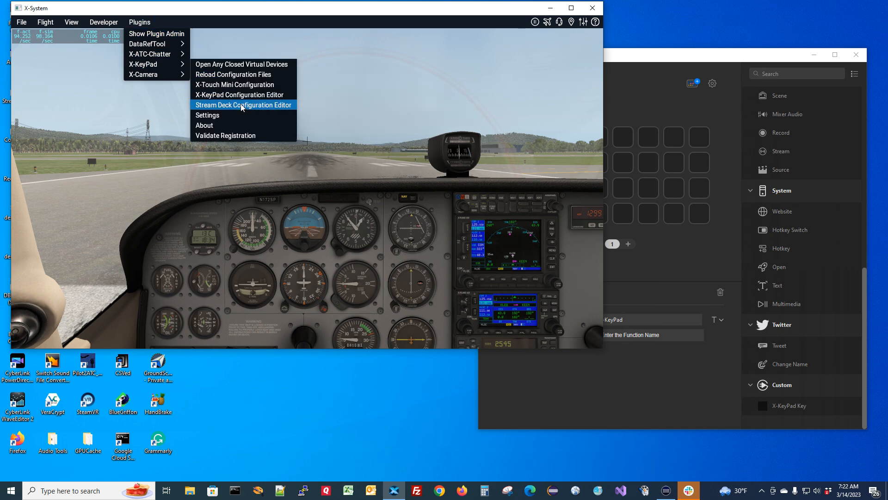
pyautogui.click(241, 106)
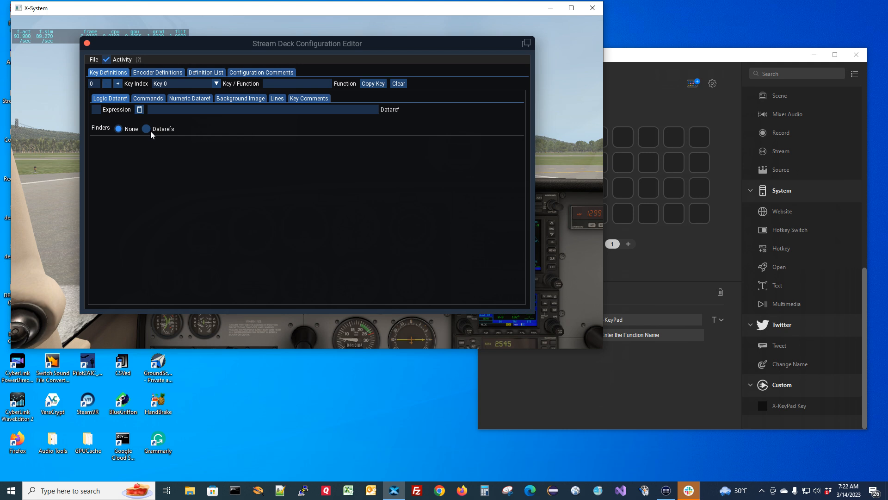
# Append the X-KeyPad-SD_Generic sample file from Resources/plugins/X-KeyPad/Samples/Stream Deck to the Stream Deck configuration
pyautogui.click(94, 59)
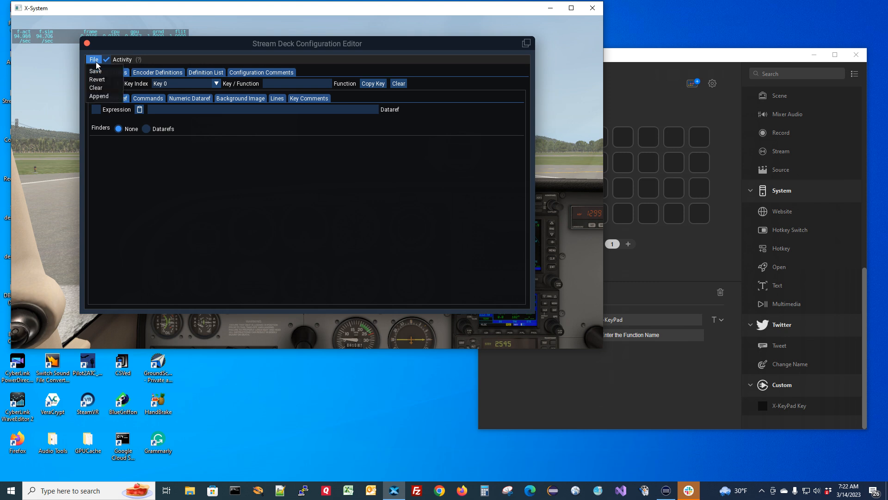
pyautogui.click(97, 98)
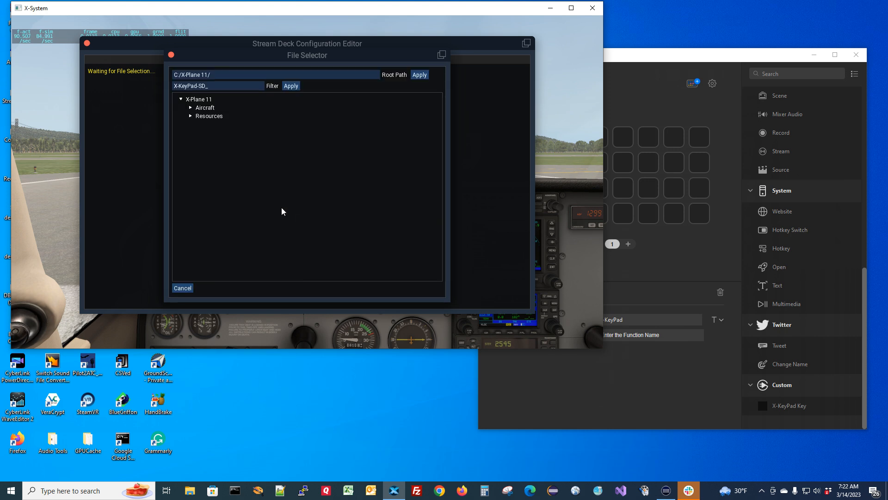
pyautogui.click(187, 117)
pyautogui.click(206, 125)
pyautogui.click(209, 133)
pyautogui.click(220, 141)
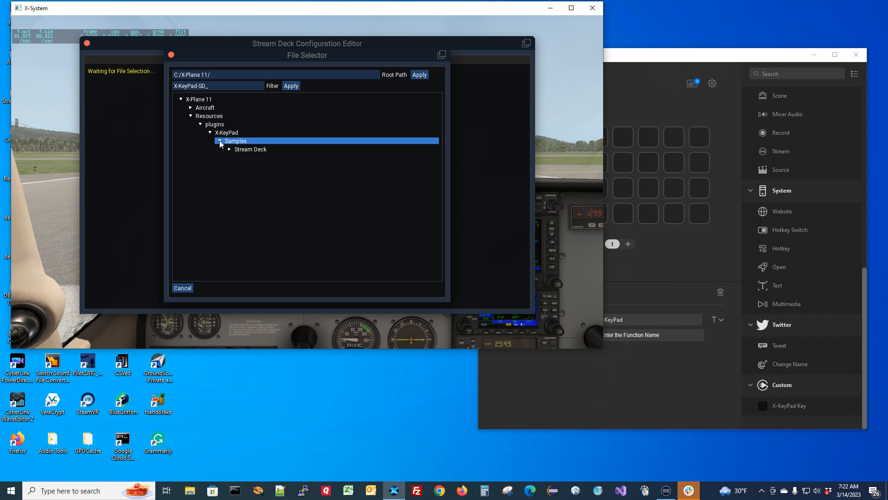
pyautogui.click(228, 150)
pyautogui.click(264, 158)
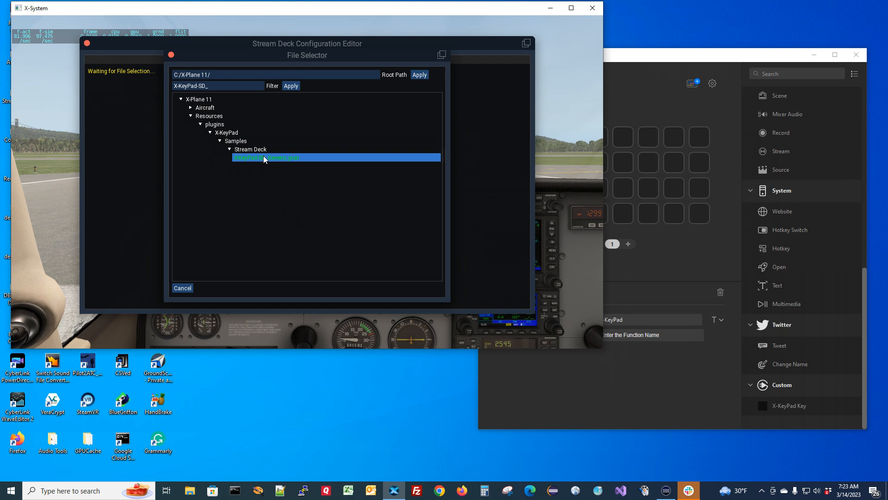
pyautogui.click(264, 158)
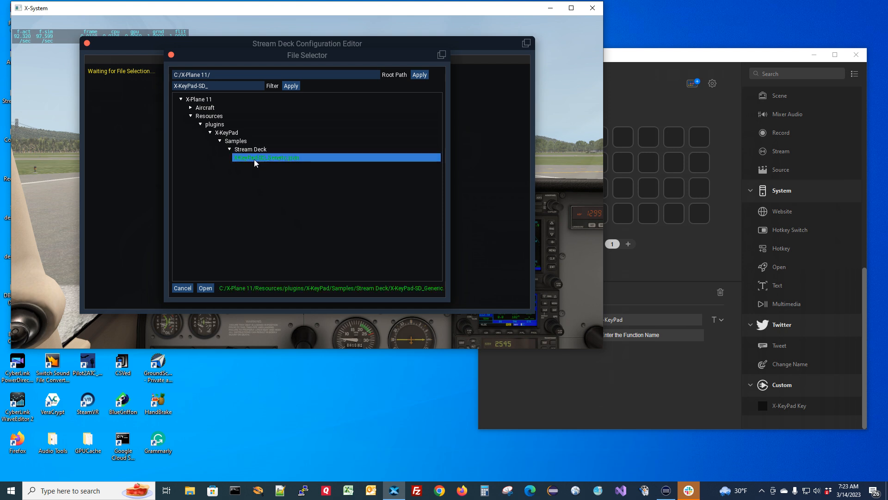
pyautogui.click(206, 288)
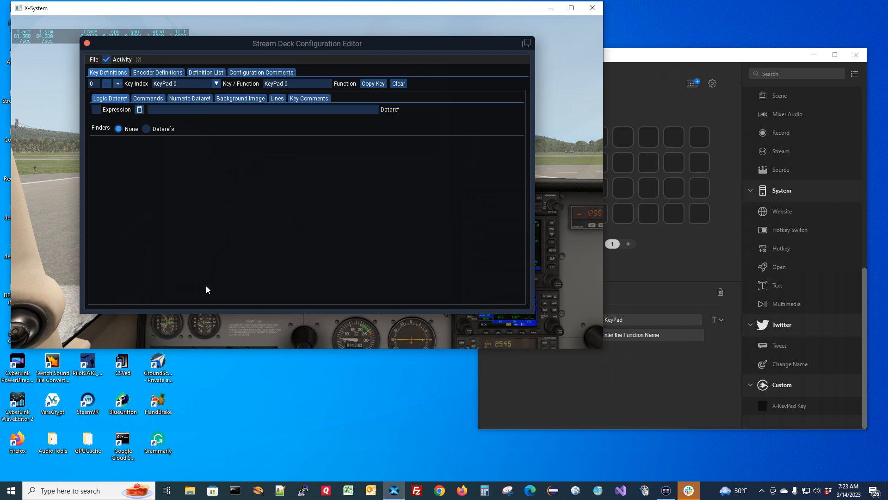
# Examine the definition list's keys and encoders, including the help notes for KeyPad 0 and XPDR CODE
pyautogui.click(210, 74)
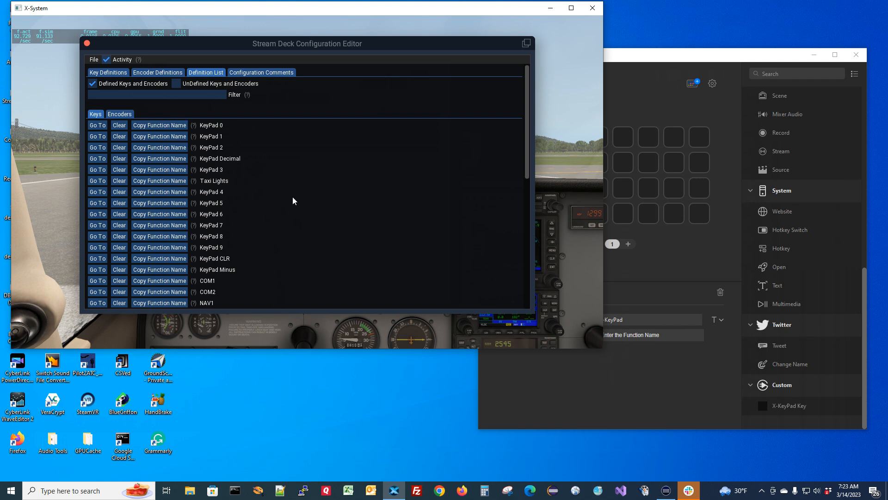
pyautogui.click(123, 115)
pyautogui.click(96, 115)
pyautogui.click(119, 115)
pyautogui.click(96, 116)
pyautogui.click(119, 115)
pyautogui.click(96, 115)
pyautogui.moveTo(195, 125)
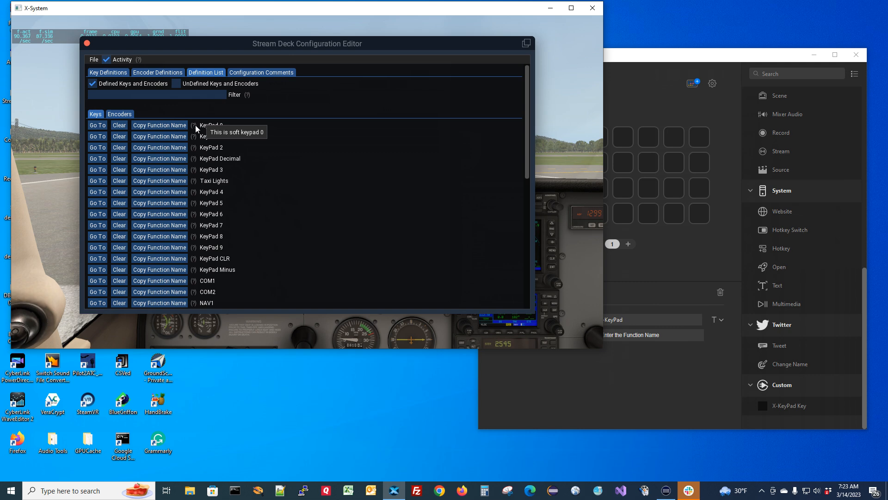
pyautogui.scroll(-6, 294, 196)
pyautogui.scroll(1, 298, 201)
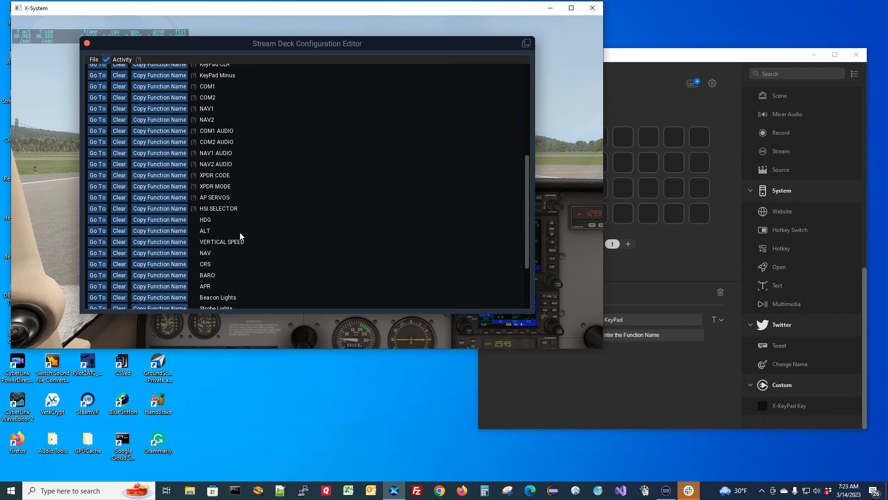
pyautogui.moveTo(195, 178)
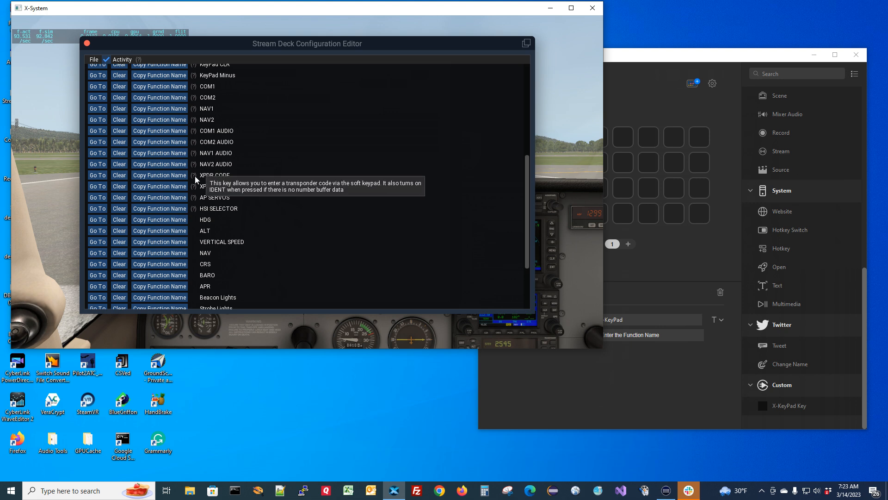
pyautogui.scroll(5, 362, 181)
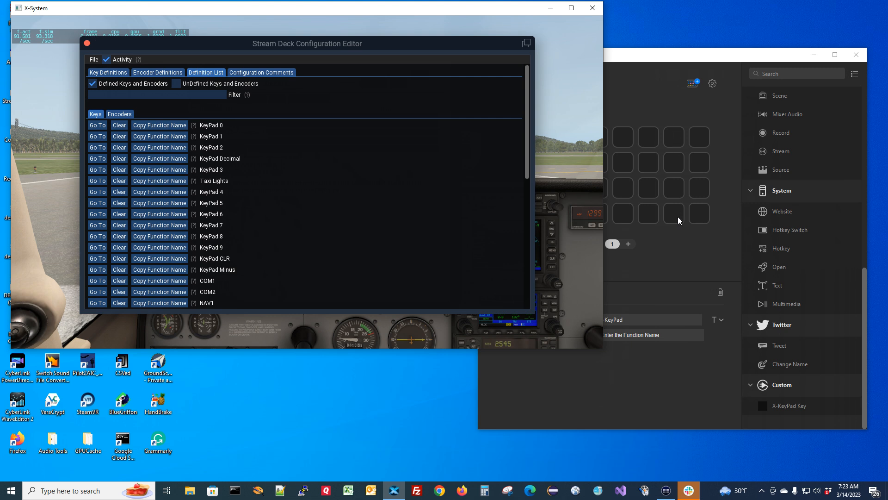
# Switch to Stream Deck, add a second page to the Default Profile and return to page 1
pyautogui.click(671, 58)
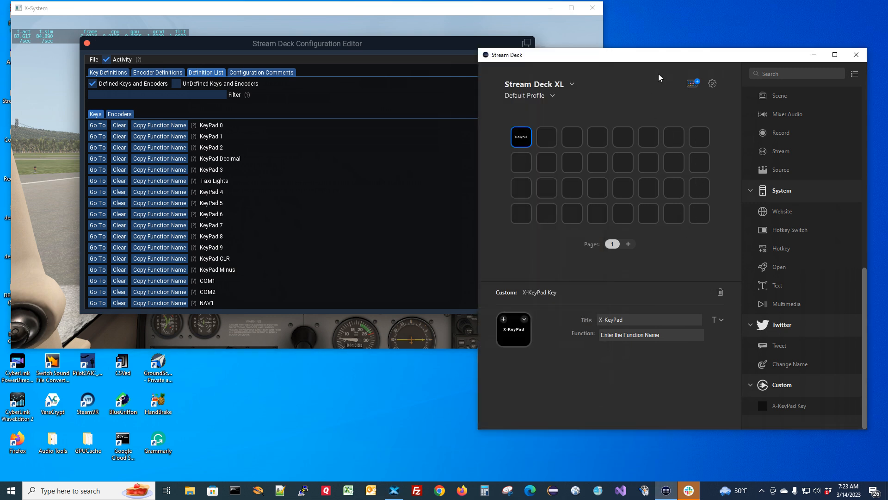
pyautogui.click(630, 245)
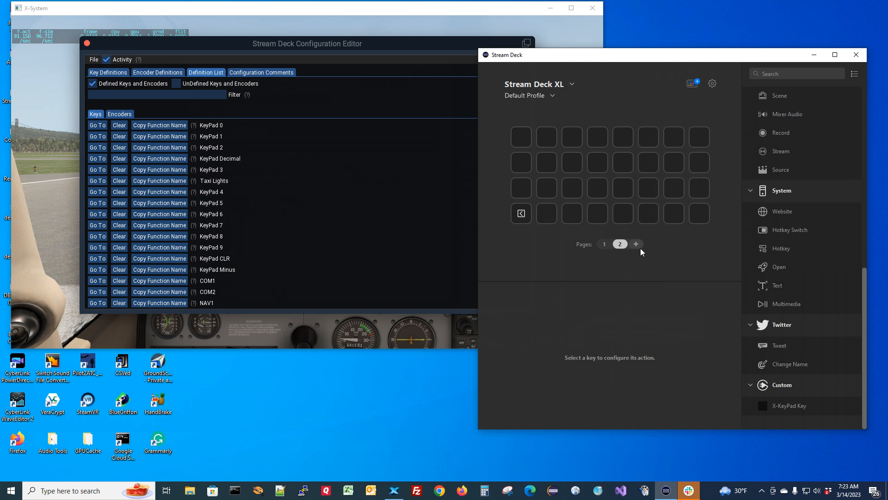
pyautogui.click(607, 243)
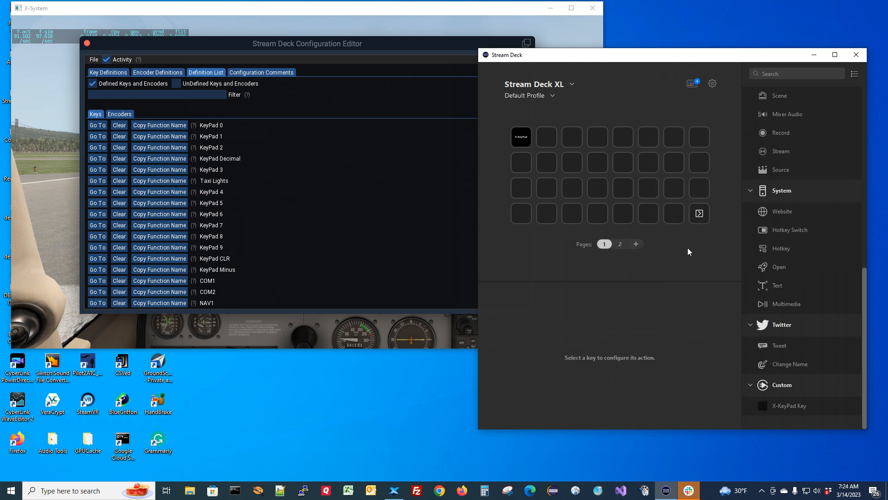
# Replace the first slot's X-KeyPad key with one in the fourth row's sixth slot, assigned the copied function name KeyPad 0
pyautogui.rightClick(520, 140)
pyautogui.click(545, 162)
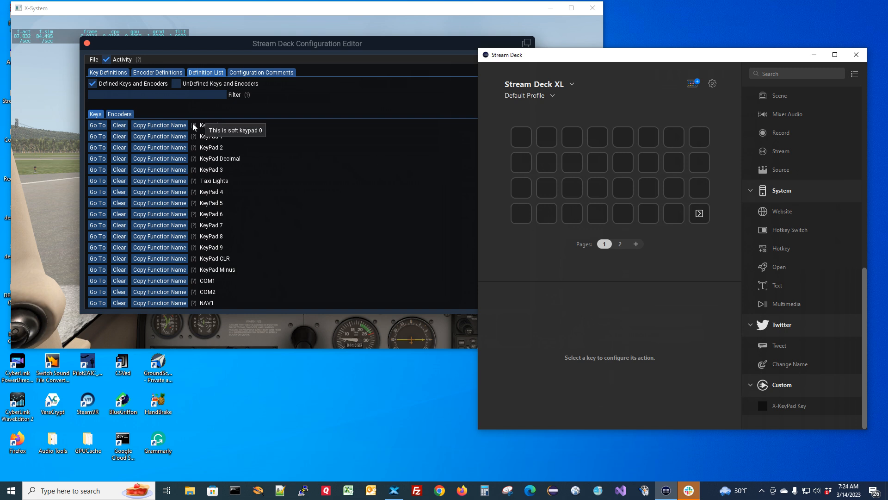
pyautogui.click(159, 125)
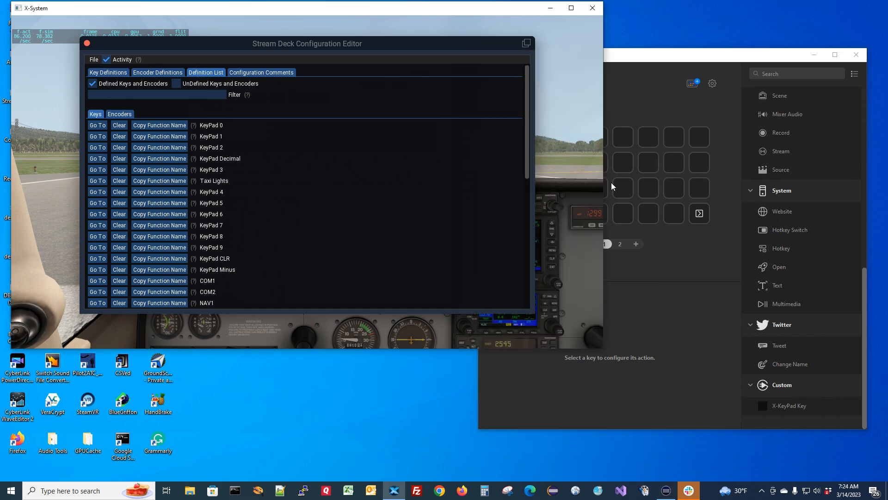
pyautogui.click(651, 88)
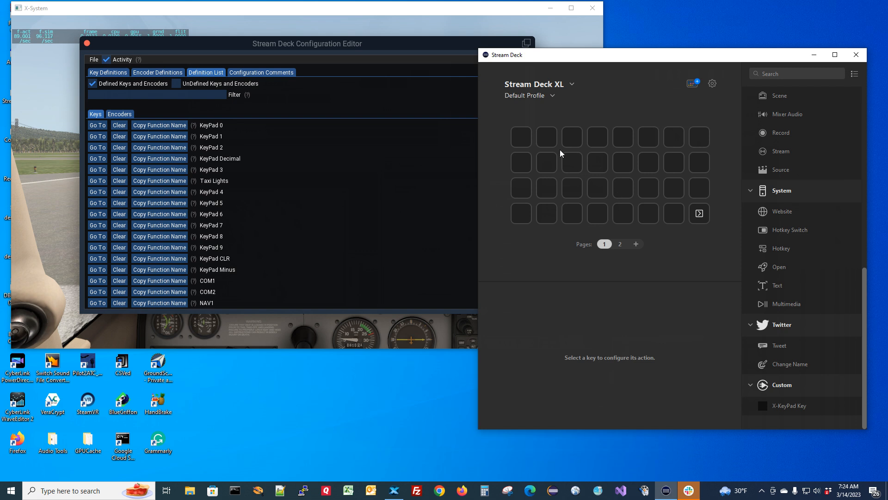
pyautogui.moveTo(782, 406); pyautogui.dragTo(650, 215)
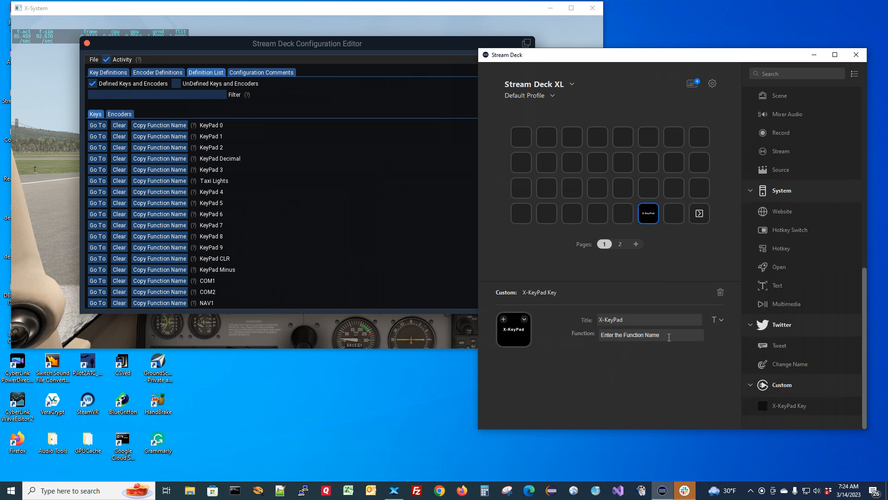
pyautogui.moveTo(671, 334); pyautogui.dragTo(587, 334)
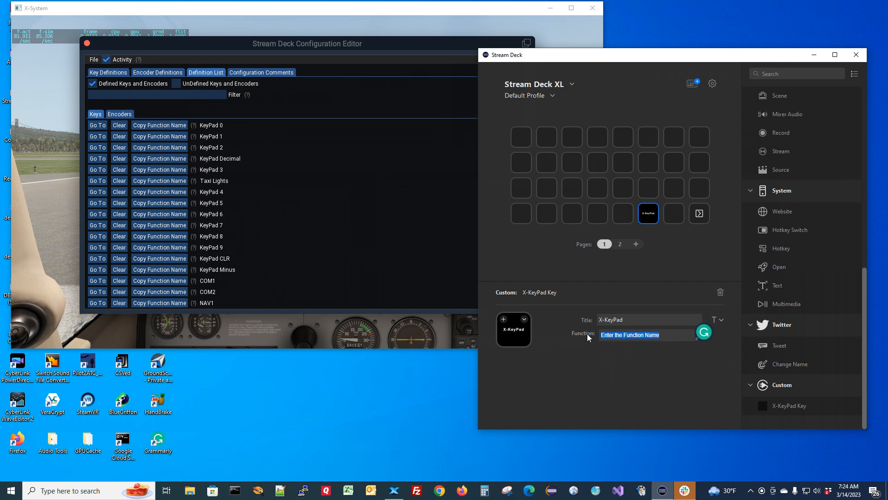
pyautogui.write('KeyPad 0')
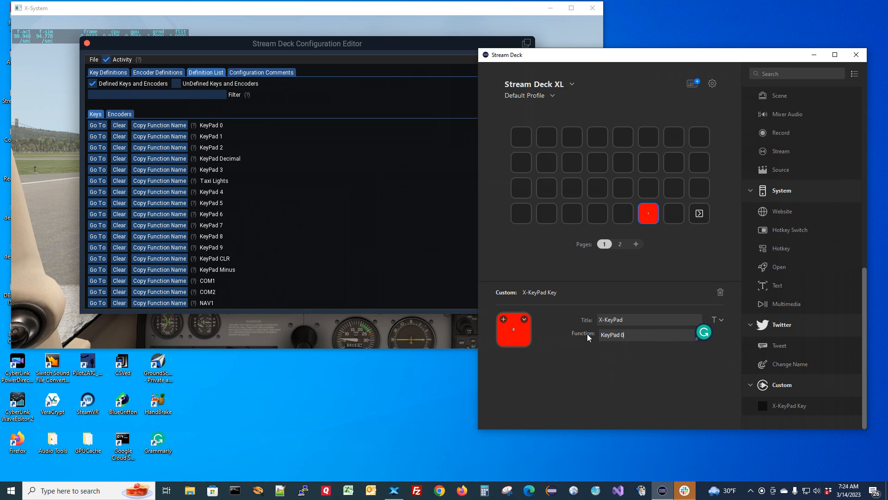
# Set the title font size of the KeyPad 0 key to 18
pyautogui.click(722, 319)
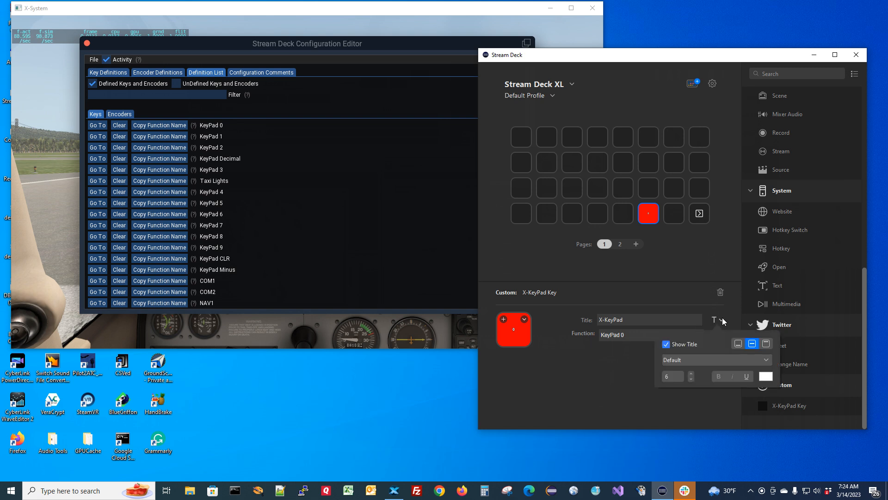
pyautogui.click(690, 373)
pyautogui.click(690, 373)
pyautogui.click(690, 373)
pyautogui.click(691, 374)
pyautogui.click(691, 374)
pyautogui.click(691, 374)
pyautogui.click(623, 269)
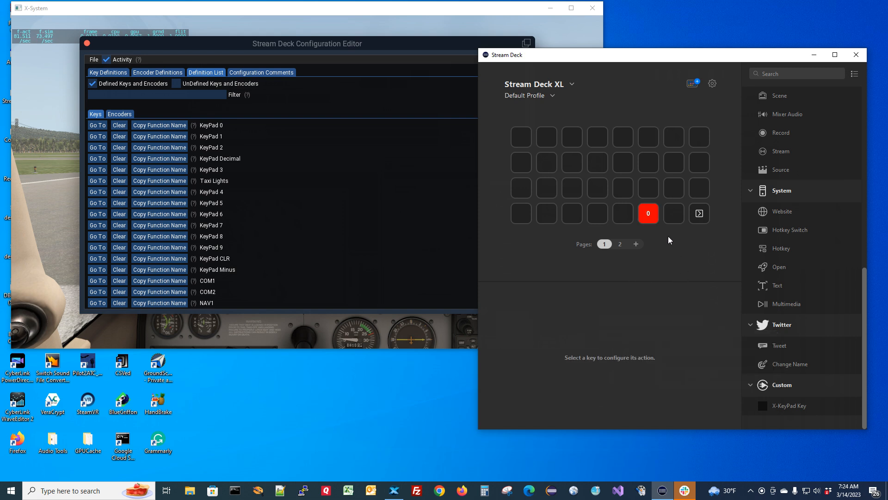
# Copy the KeyPad 0 key into the fourth row's seventh slot and the third row's sixth through eighth slots
pyautogui.rightClick(648, 212)
pyautogui.click(659, 218)
pyautogui.rightClick(674, 214)
pyautogui.click(692, 219)
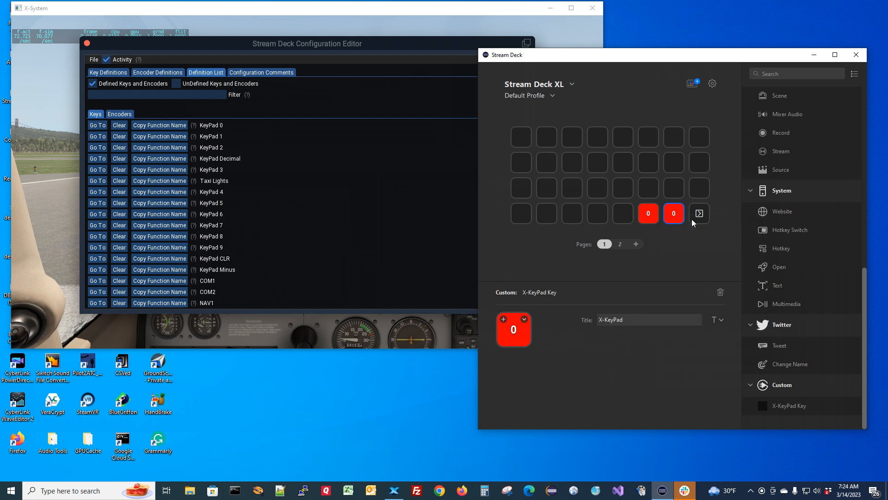
pyautogui.rightClick(696, 189)
pyautogui.click(706, 191)
pyautogui.click(673, 191)
pyautogui.rightClick(673, 190)
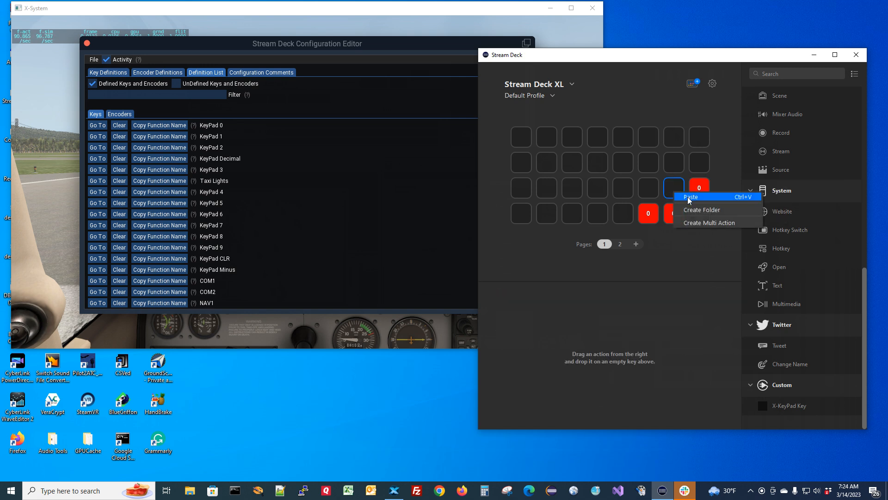
pyautogui.click(687, 196)
pyautogui.click(651, 191)
pyautogui.rightClick(650, 191)
pyautogui.click(657, 192)
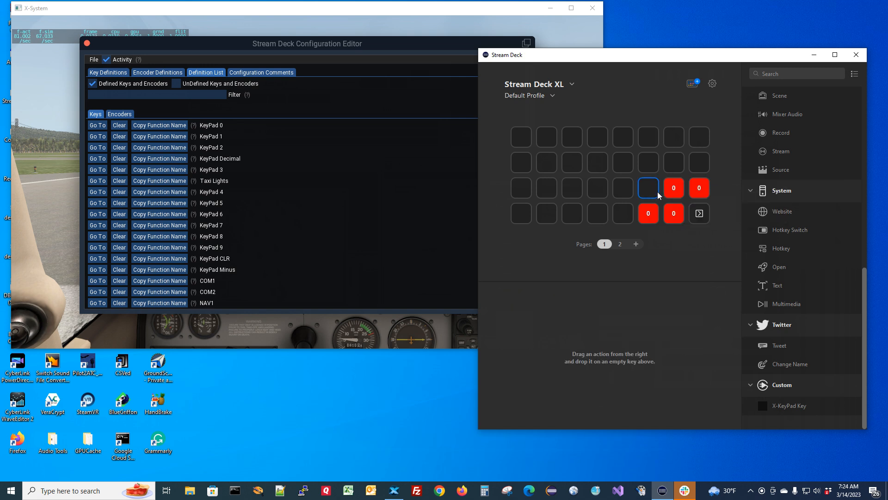
# Put copies of the KeyPad 0 key in the first row's sixth through eighth slots
pyautogui.click(700, 167)
pyautogui.rightClick(701, 164)
pyautogui.click(717, 168)
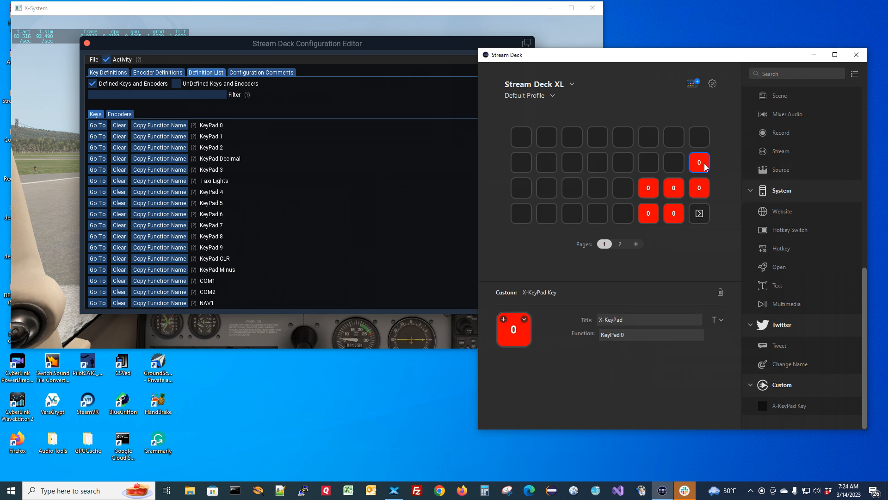
pyautogui.moveTo(699, 164); pyautogui.dragTo(653, 141)
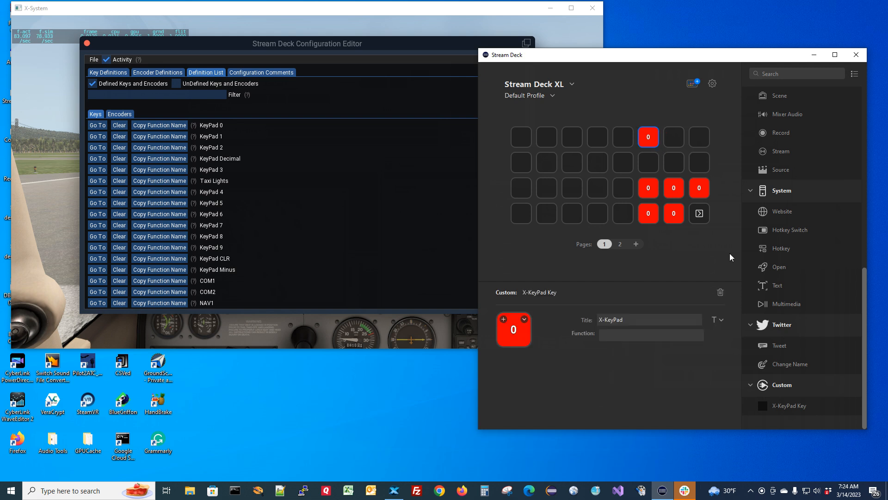
pyautogui.click(681, 138)
pyautogui.rightClick(678, 135)
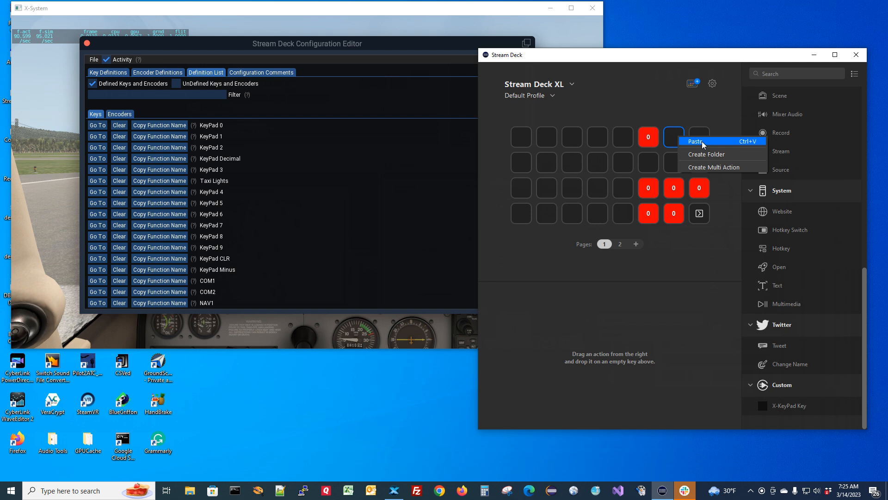
pyautogui.click(702, 142)
pyautogui.click(697, 137)
pyautogui.rightClick(698, 138)
pyautogui.click(712, 143)
# Paste the KeyPad 0 key into the sixth, seventh and eighth slots of the second row
pyautogui.click(701, 163)
pyautogui.rightClick(703, 164)
pyautogui.click(716, 169)
pyautogui.click(673, 162)
pyautogui.rightClick(673, 162)
pyautogui.click(685, 168)
pyautogui.click(650, 167)
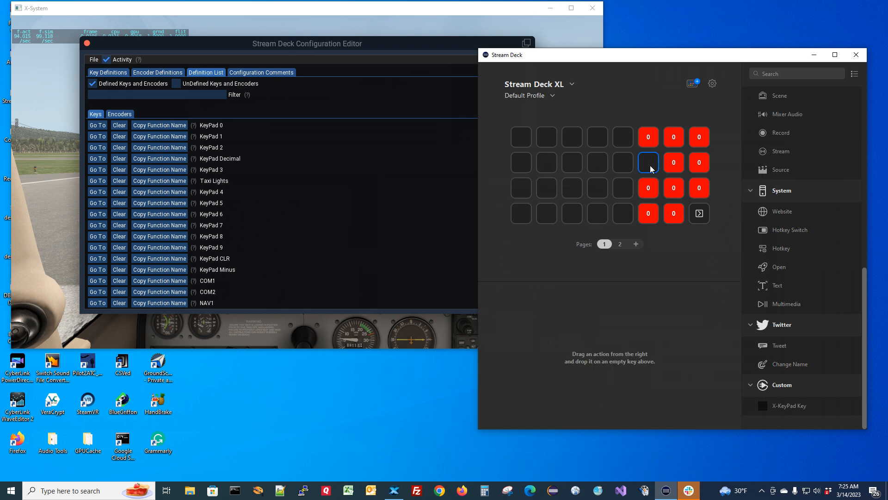
pyautogui.rightClick(651, 168)
pyautogui.click(669, 171)
# Paste the KeyPad 0 key into the fifth slot of both the first and second rows
pyautogui.click(621, 135)
pyautogui.rightClick(623, 136)
pyautogui.click(634, 138)
pyautogui.click(627, 164)
pyautogui.rightClick(628, 164)
pyautogui.click(639, 165)
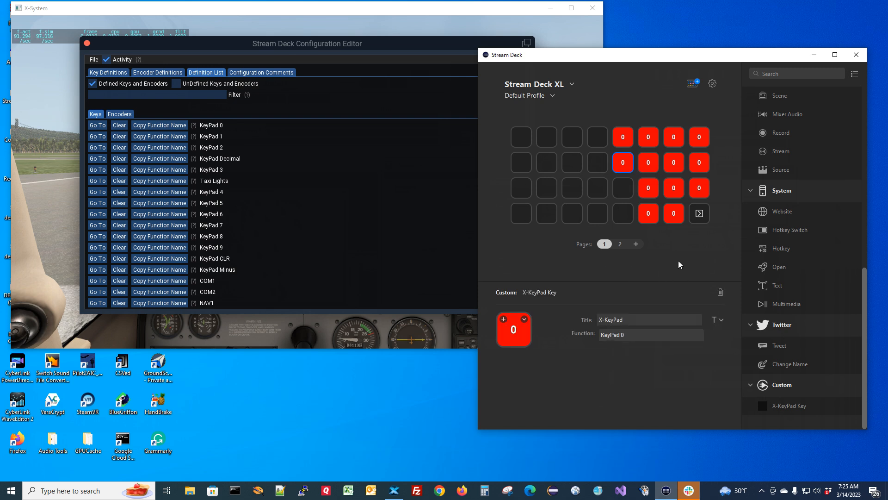
# Change the function of the fourth row's seventh key to KeyPad Decimal, copying the name from the definition list
pyautogui.click(673, 213)
pyautogui.click(169, 159)
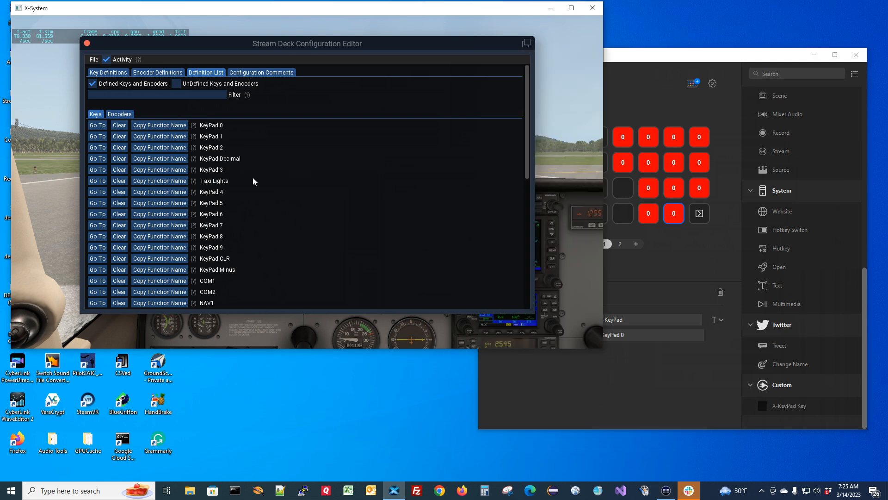
pyautogui.click(615, 333)
pyautogui.hotkey('ctrl', 'a')
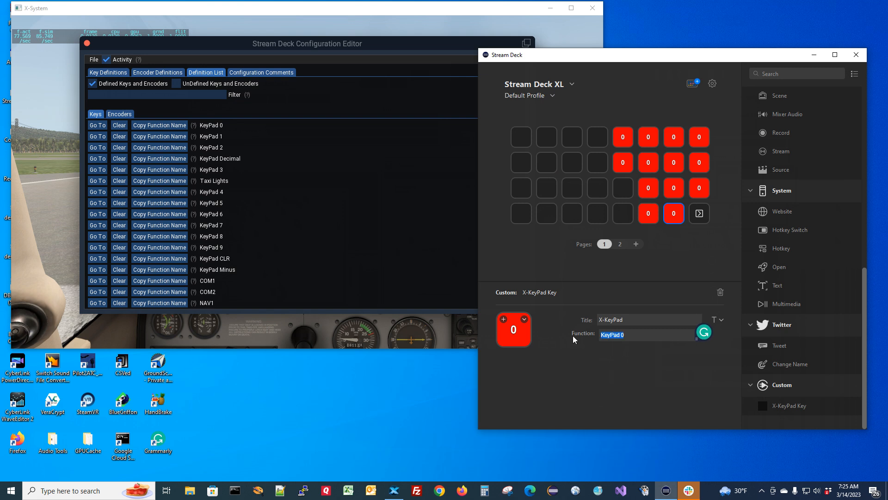
pyautogui.write('KeyPad Decimal')
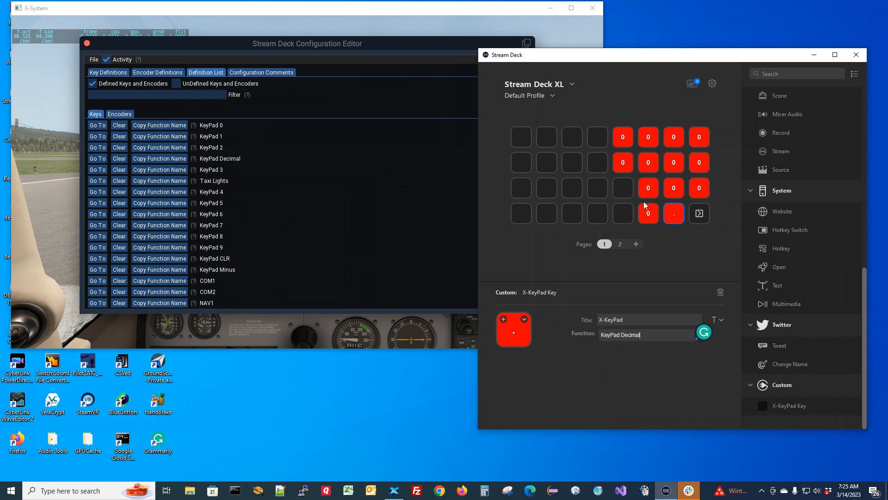
# Set the functions of the third row's sixth to eighth keys to KeyPad 1, KeyPad 2 and KeyPad 3
pyautogui.click(648, 188)
pyautogui.press('BackSpace')
pyautogui.write('1')
pyautogui.click(673, 187)
pyautogui.click(625, 334)
pyautogui.press('BackSpace')
pyautogui.write('2')
pyautogui.click(694, 192)
# Set the functions of the second row's sixth to eighth keys to KeyPad 4, KeyPad 5 and KeyPad 6
pyautogui.click(649, 163)
pyautogui.click(620, 334)
pyautogui.write('KeyPad 0')
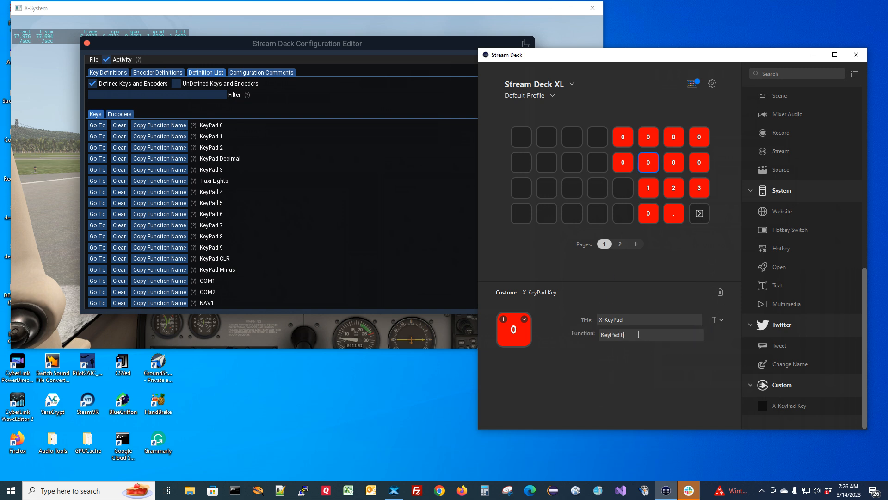
pyautogui.write('0')
pyautogui.click(673, 163)
pyautogui.press('BackSpace')
pyautogui.write('5')
pyautogui.click(701, 167)
pyautogui.click(631, 337)
pyautogui.press('BackSpace')
pyautogui.write('6')
# Set the functions of the first row's sixth to eighth keys to KeyPad 7, KeyPad 6 and KeyPad 9
pyautogui.click(648, 137)
pyautogui.click(630, 335)
pyautogui.write('7')
pyautogui.click(673, 140)
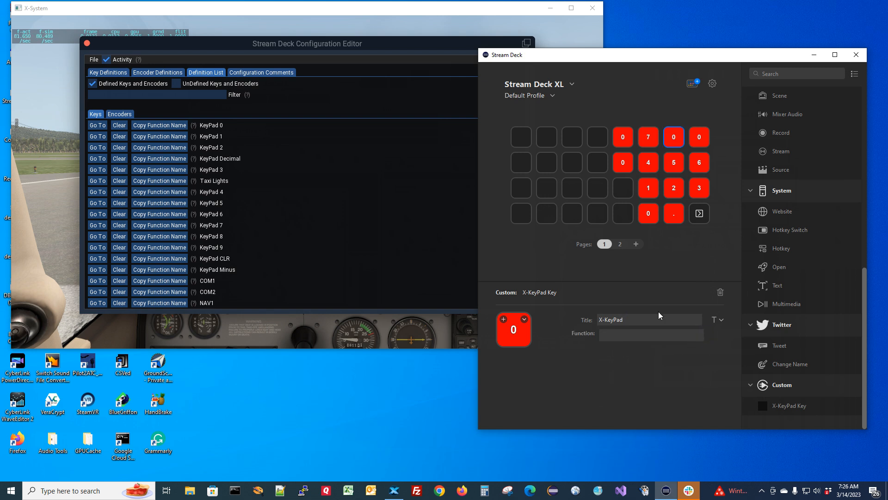
pyautogui.click(630, 335)
pyautogui.press('BackSpace')
pyautogui.write('6')
pyautogui.click(699, 137)
pyautogui.press('BackSpace')
pyautogui.write('9')
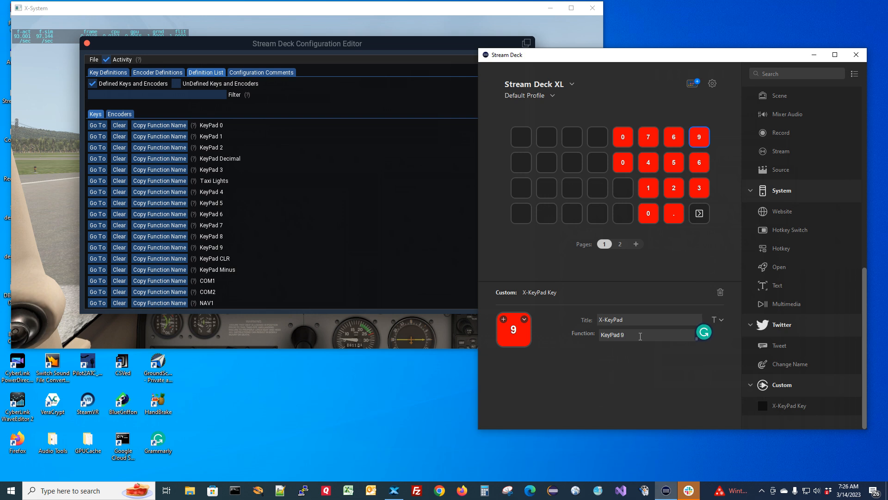
# Assign the copied function name KeyPad CLR to the first row's fifth key and reduce its title font size by two steps
pyautogui.click(621, 137)
pyautogui.click(172, 259)
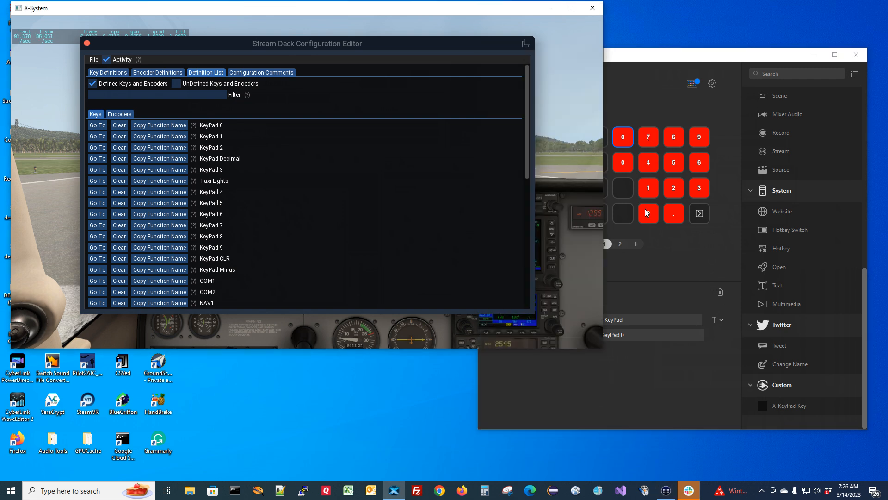
pyautogui.click(643, 333)
pyautogui.moveTo(643, 333); pyautogui.dragTo(567, 335)
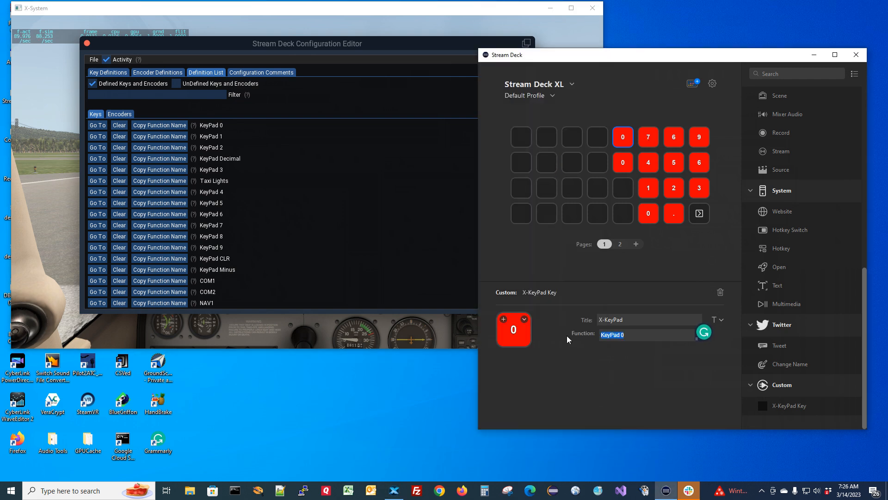
pyautogui.write('KeyPad CLR')
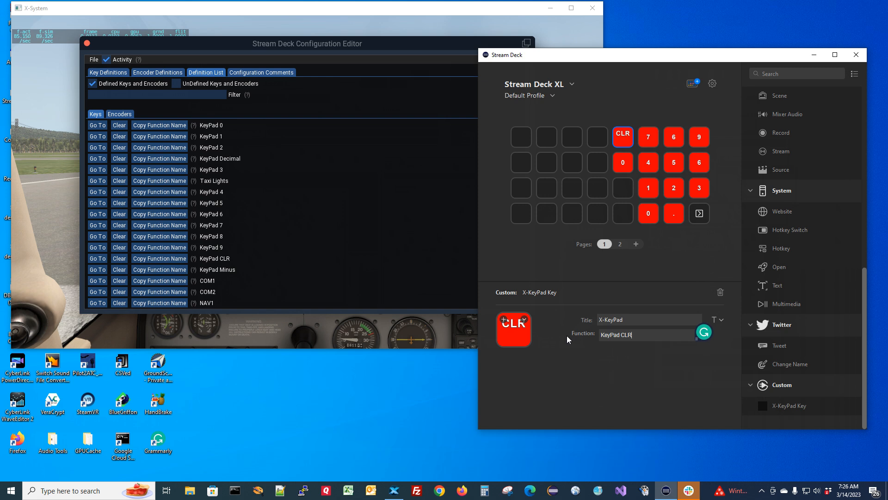
pyautogui.click(722, 320)
pyautogui.click(691, 378)
pyautogui.click(691, 378)
# Assign the copied function name KeyPad Minus to the second row's fifth key and reduce its title font size by three steps
pyautogui.click(623, 167)
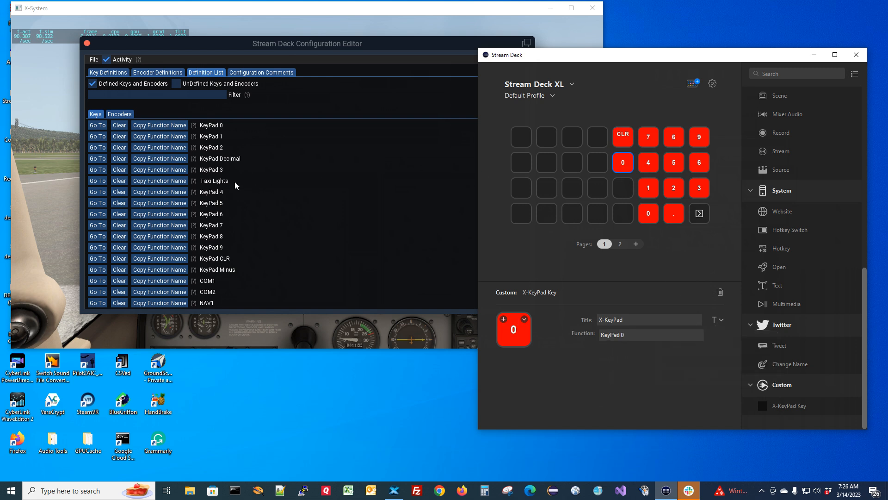
pyautogui.click(177, 270)
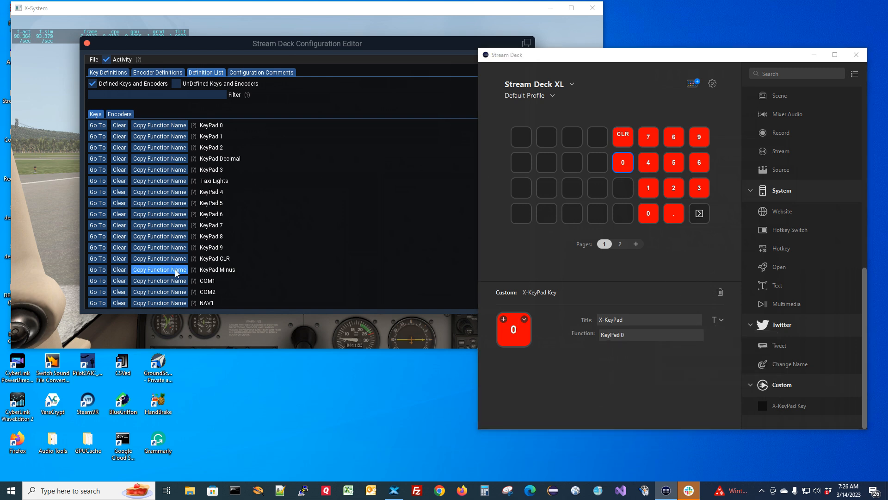
pyautogui.moveTo(639, 337); pyautogui.dragTo(586, 336)
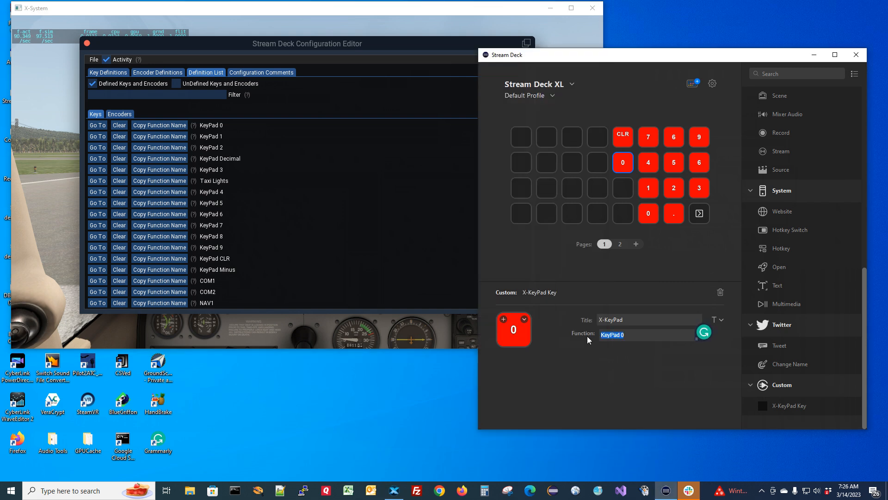
pyautogui.write('KeyPad Minus')
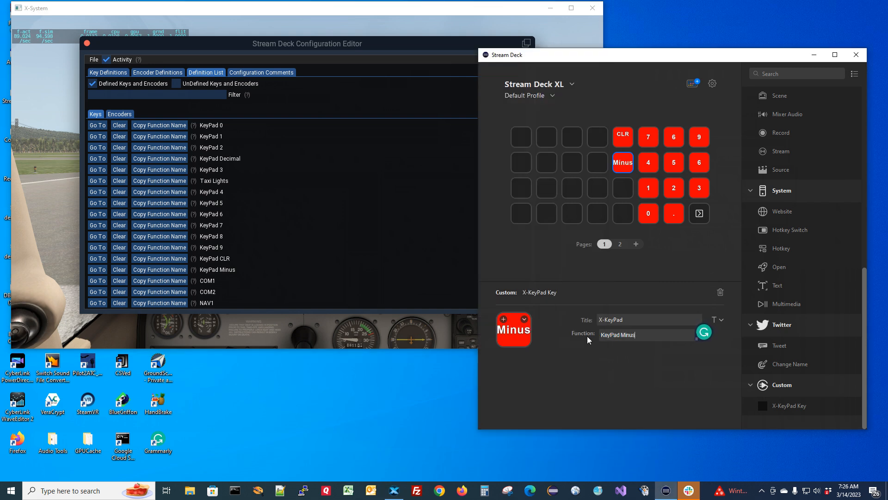
pyautogui.click(722, 318)
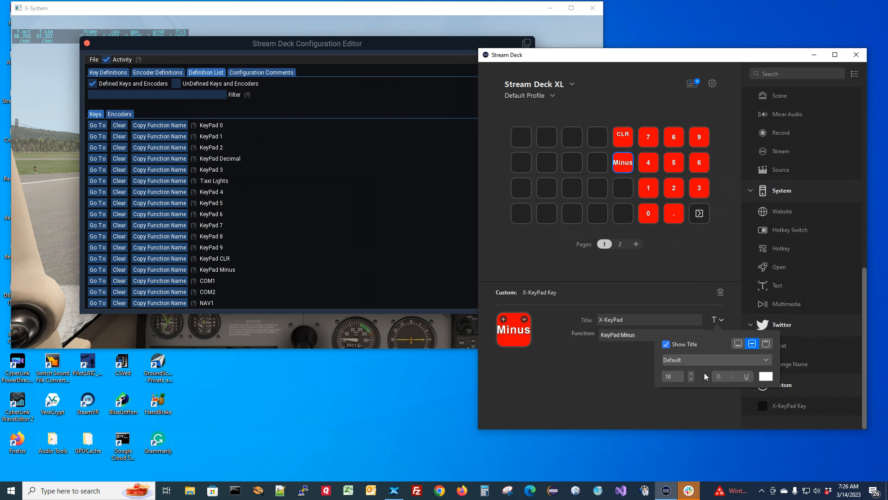
pyautogui.click(690, 379)
pyautogui.click(690, 379)
pyautogui.click(690, 379)
pyautogui.click(603, 403)
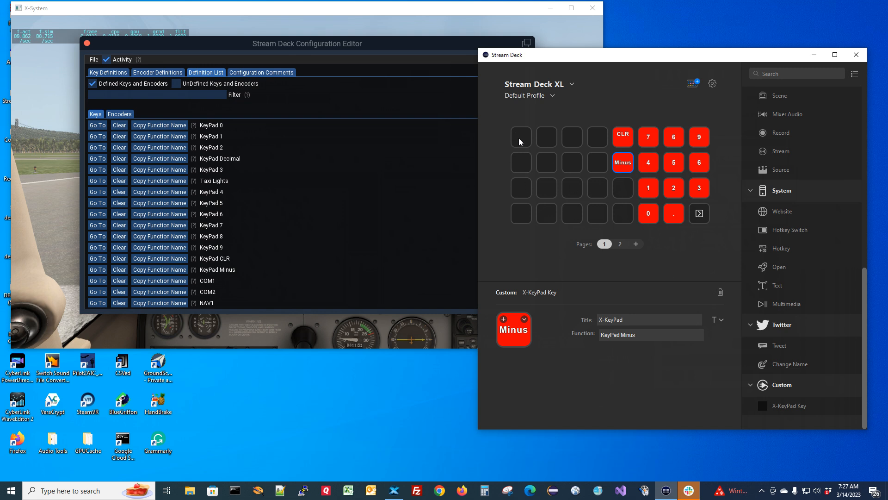
# Filter the X-KeyPad definition list by "radio" and read the help notes for COM1 and NAV1
pyautogui.click(144, 94)
pyautogui.write('radio')
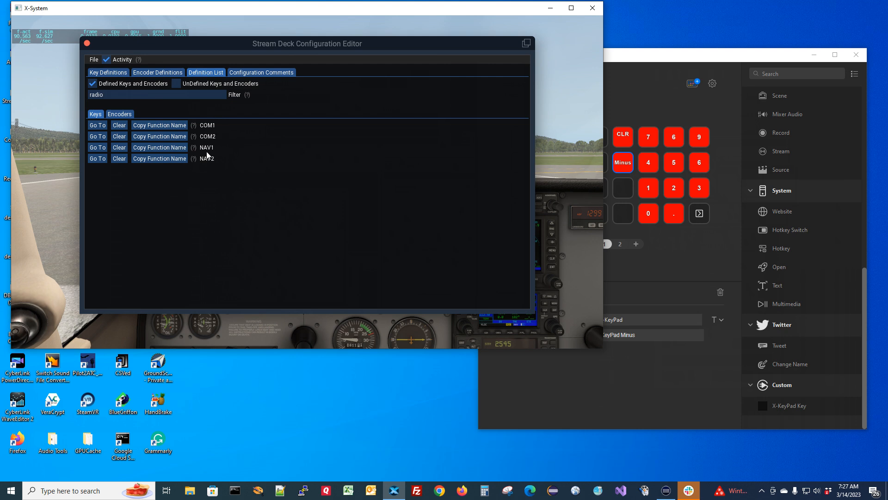
pyautogui.moveTo(193, 126)
pyautogui.moveTo(194, 148)
# Add an X-KeyPad key to the first row's first slot and increase its title font size by five steps
pyautogui.click(628, 102)
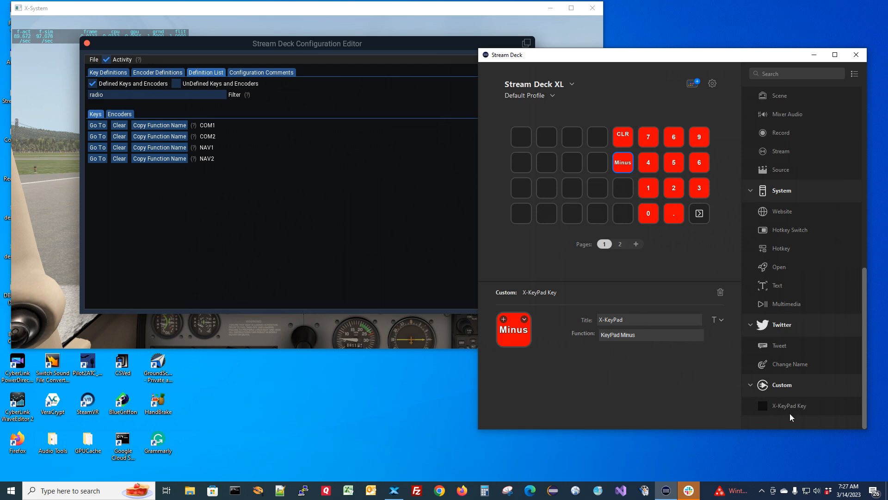
pyautogui.moveTo(791, 406); pyautogui.dragTo(521, 140)
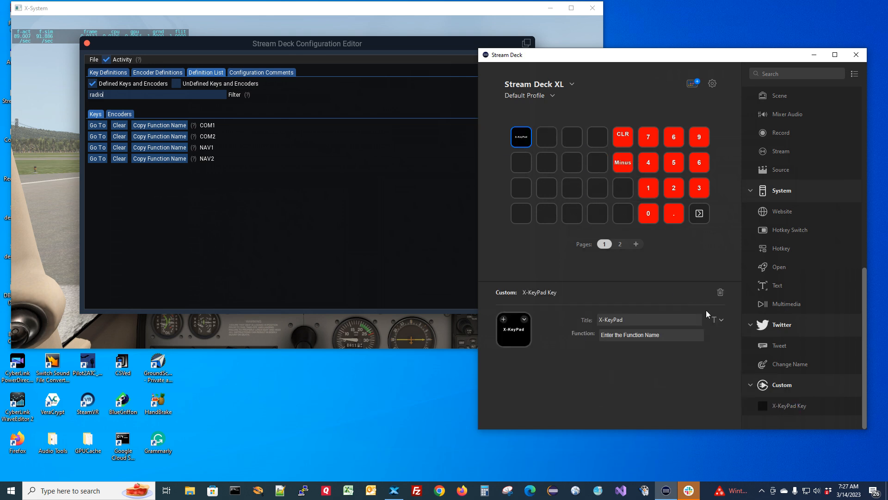
pyautogui.click(722, 321)
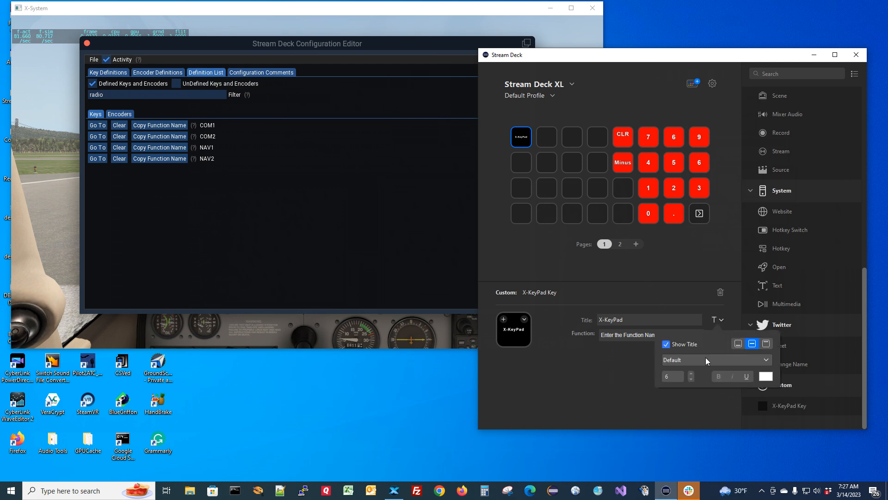
pyautogui.click(690, 374)
pyautogui.click(690, 373)
pyautogui.click(691, 373)
pyautogui.click(690, 373)
pyautogui.click(691, 373)
pyautogui.click(581, 385)
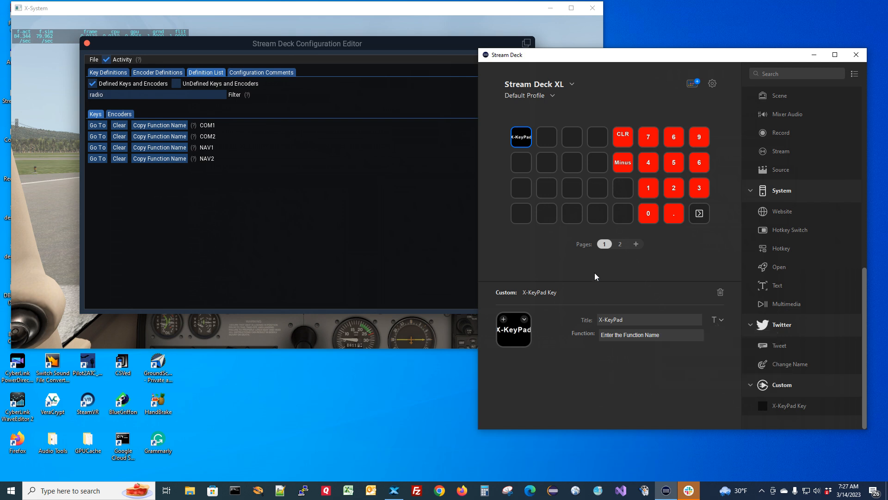
# Copy the COM1 function name from the definition list and assign it to the new first-row key
pyautogui.click(164, 129)
pyautogui.click(590, 337)
pyautogui.hotkey('ctrl', 'a')
pyautogui.hotkey('ctrl', 'v')
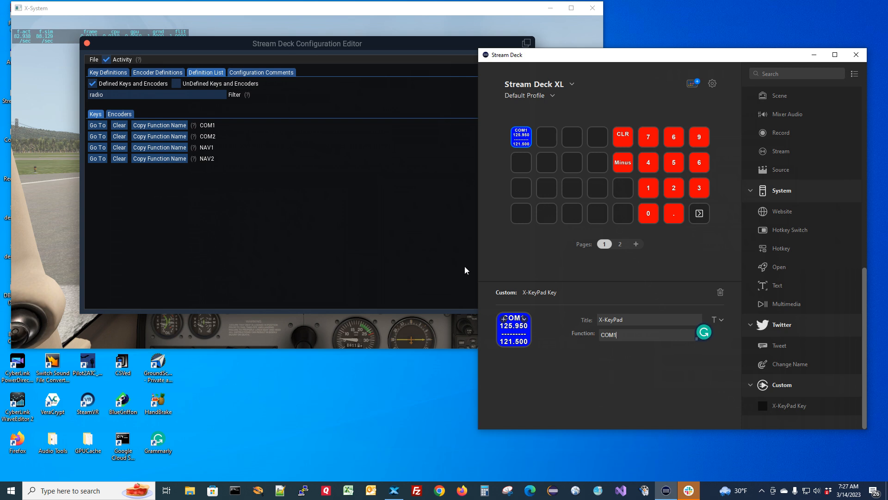
# Copy the COM1 key and paste it into the first row's second, third and fourth slots
pyautogui.rightClick(523, 139)
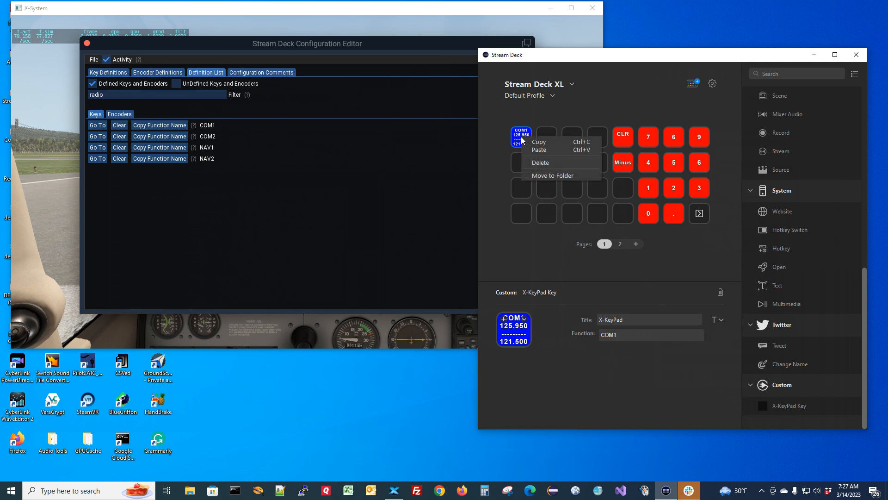
pyautogui.click(545, 139)
pyautogui.click(545, 140)
pyautogui.rightClick(545, 140)
pyautogui.click(565, 142)
pyautogui.click(573, 139)
pyautogui.rightClick(572, 139)
pyautogui.click(586, 144)
pyautogui.click(599, 140)
pyautogui.rightClick(599, 141)
pyautogui.click(613, 146)
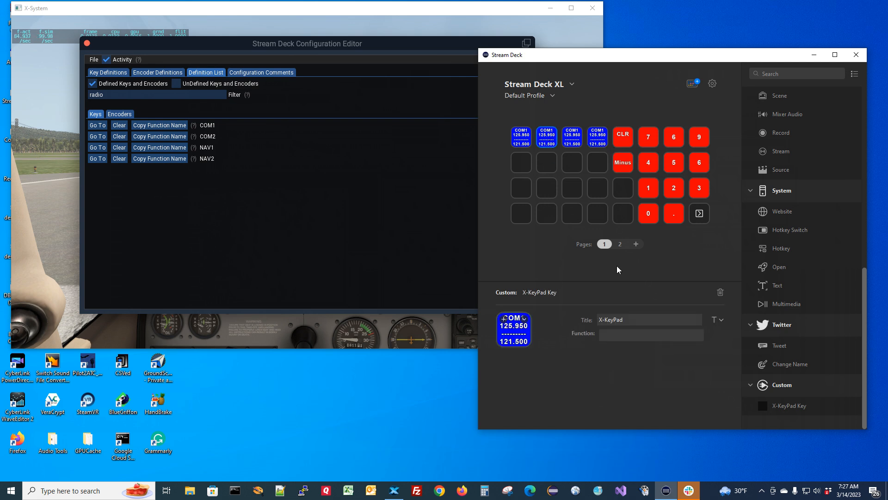
# Set the functions of the first row's second to fourth keys to COM2, NAV1 and NAV2
pyautogui.click(622, 332)
pyautogui.press('BackSpace')
pyautogui.write('2')
pyautogui.click(573, 140)
pyautogui.click(620, 336)
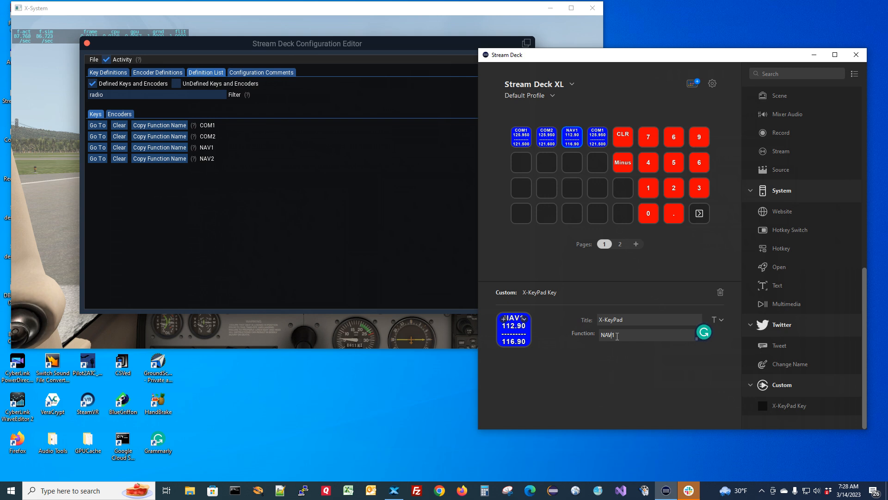
pyautogui.click(602, 138)
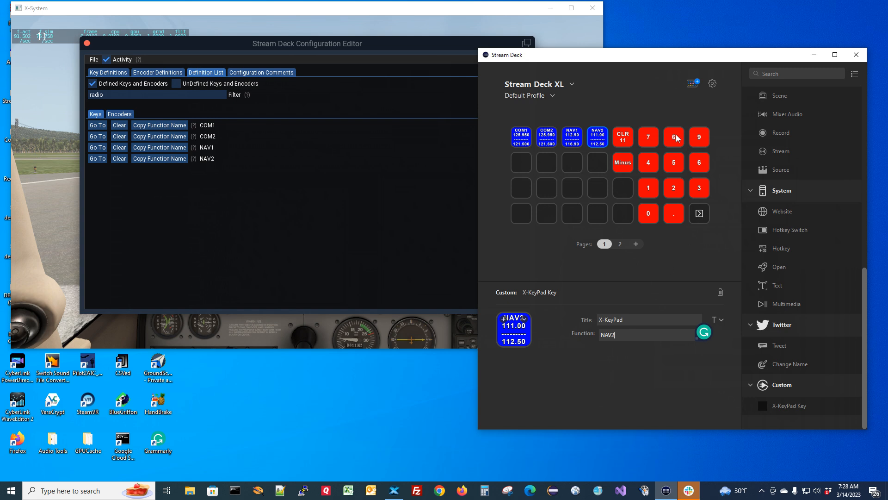
# Correct the first row's seventh key to function KeyPad 8 and move the four radio keys down to the second row
pyautogui.click(674, 135)
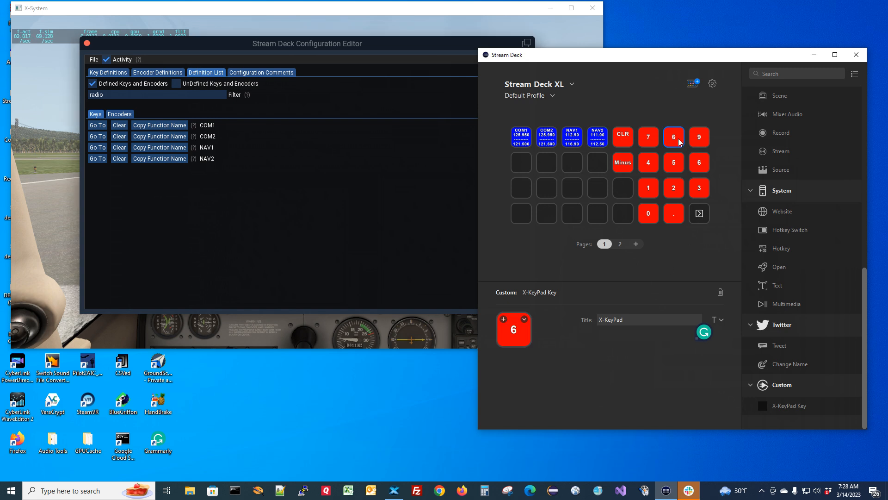
pyautogui.click(633, 335)
pyautogui.press('BackSpace')
pyautogui.write('8')
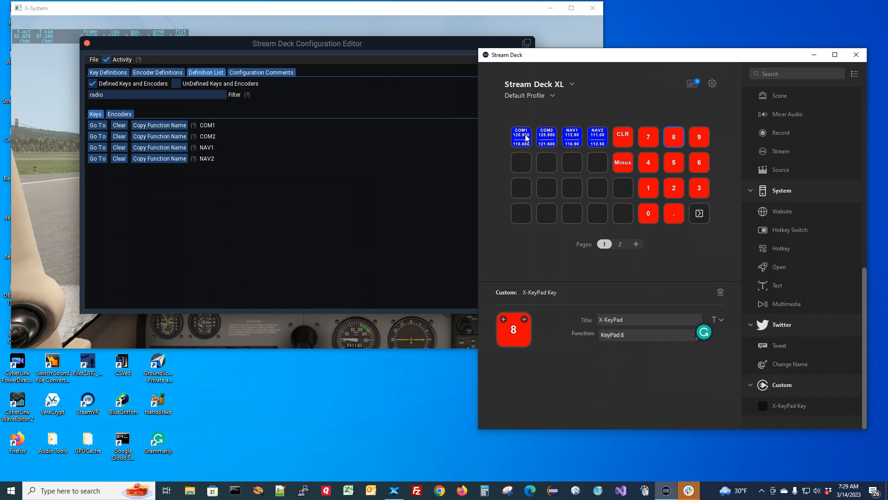
pyautogui.moveTo(526, 134); pyautogui.dragTo(597, 162)
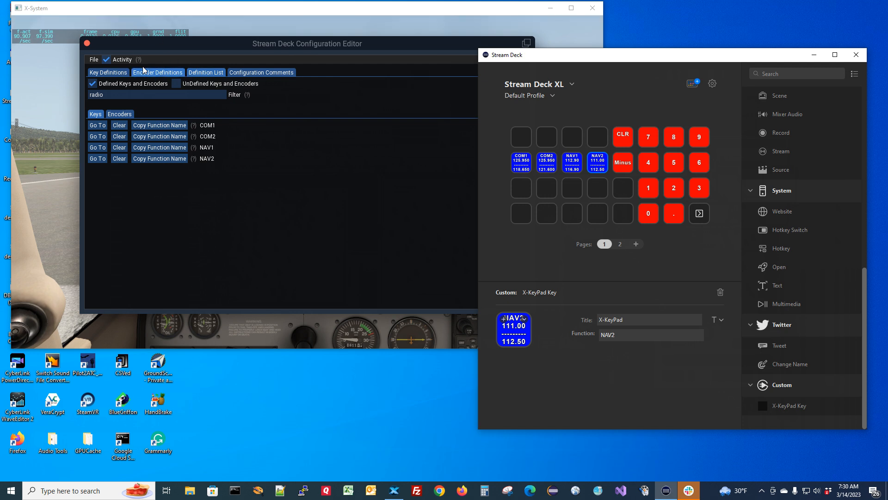
# Clear all definitions from the Stream Deck configuration and check the keys on the deck layout
pyautogui.click(94, 59)
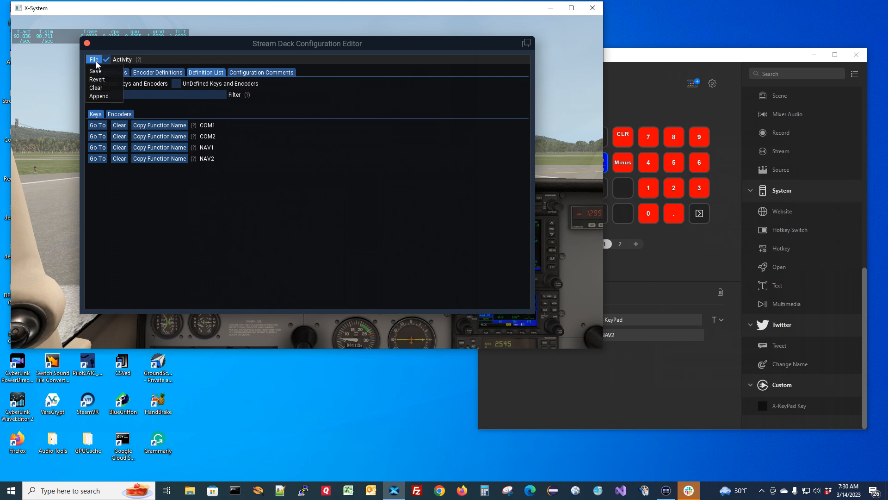
pyautogui.click(99, 91)
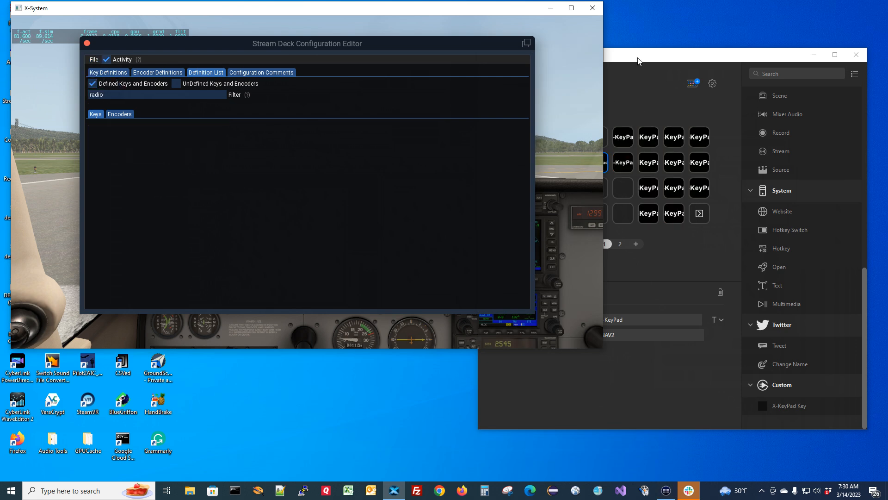
pyautogui.click(609, 217)
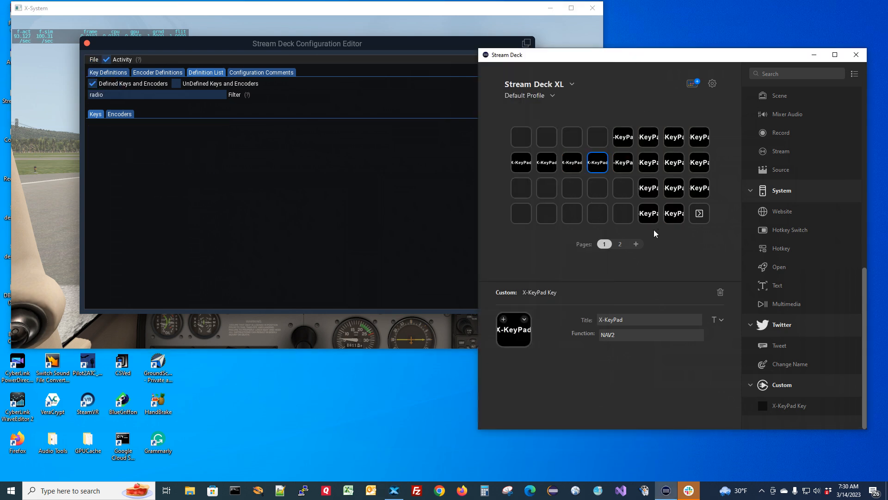
pyautogui.click(376, 40)
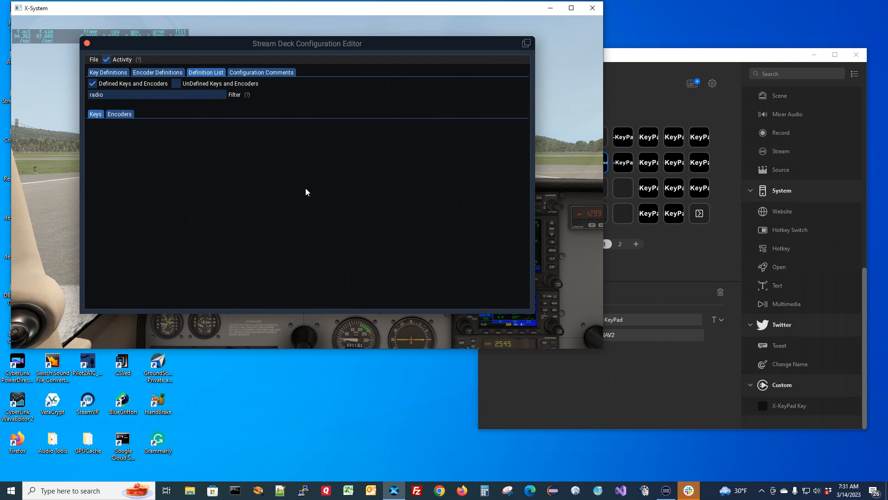
# List only the undefined keys and encoders with the radio filter removed, and open the definition of Key 0
pyautogui.click(111, 73)
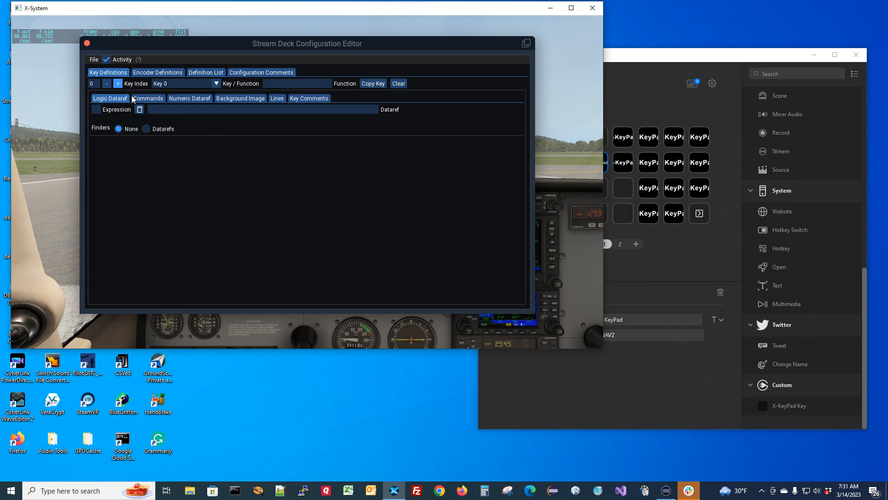
pyautogui.click(204, 73)
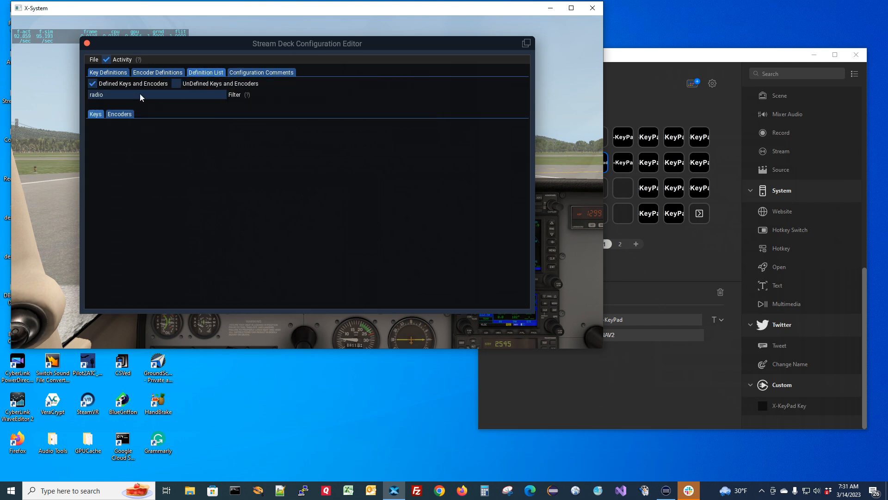
pyautogui.click(176, 83)
pyautogui.press('BackSpace')
pyautogui.press('BackSpace')
pyautogui.press('BackSpace')
pyautogui.press('BackSpace')
pyautogui.press('BackSpace')
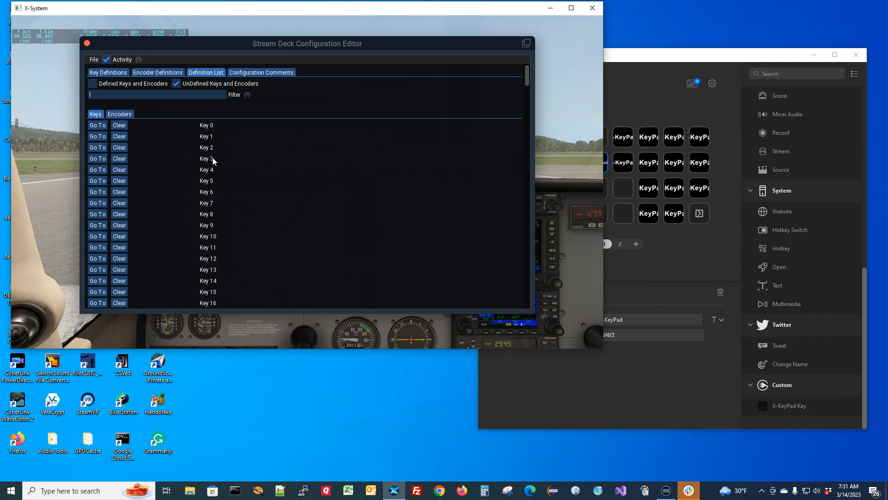
pyautogui.click(98, 125)
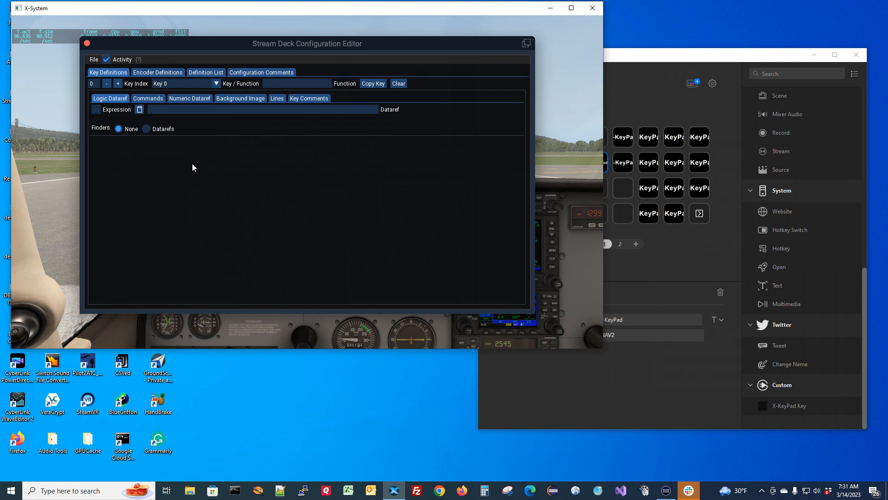
# Name Key 0's function TAXI LIGHT and enter the key comment "Toggles the Taxi Light"
pyautogui.click(271, 84)
pyautogui.write('TA')
pyautogui.press('BackSpace')
pyautogui.press('BackSpace')
pyautogui.click(305, 98)
pyautogui.write('Toglgle')
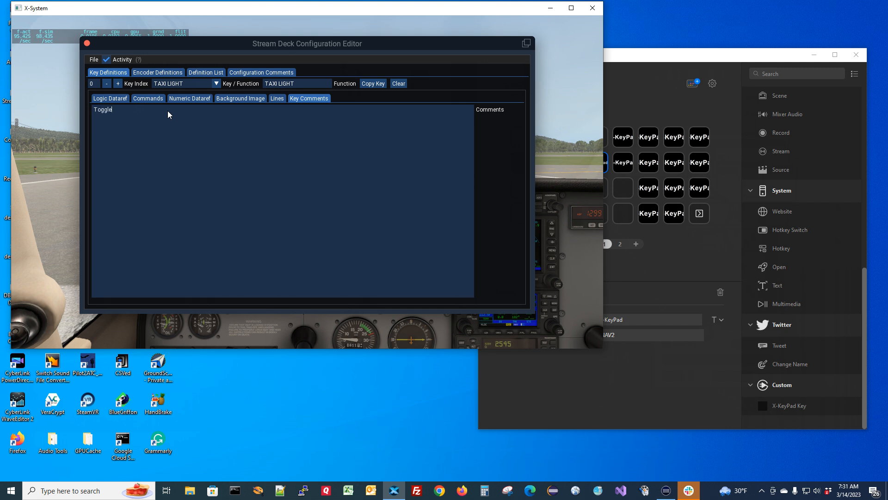
pyautogui.write('s the Taxi Light')
# Filter the TAXI LIGHT key's logic dataref finder by "taxi" and pop the editor out into its own window
pyautogui.click(118, 96)
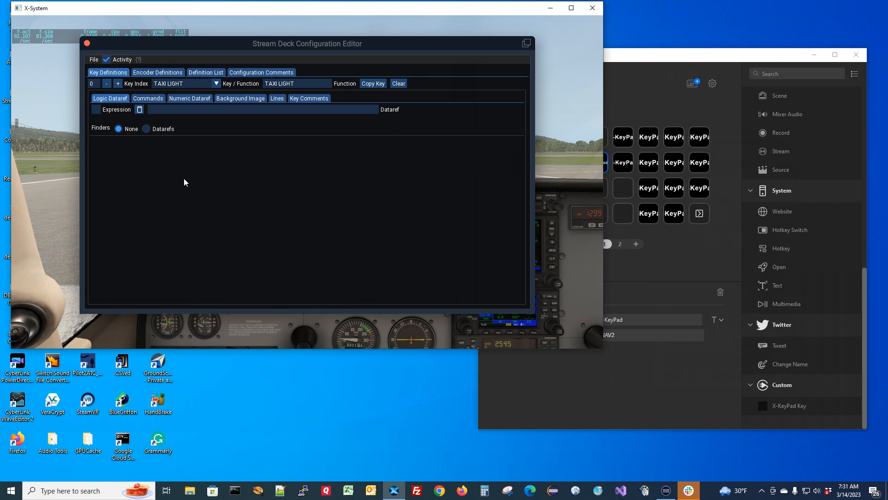
pyautogui.click(146, 128)
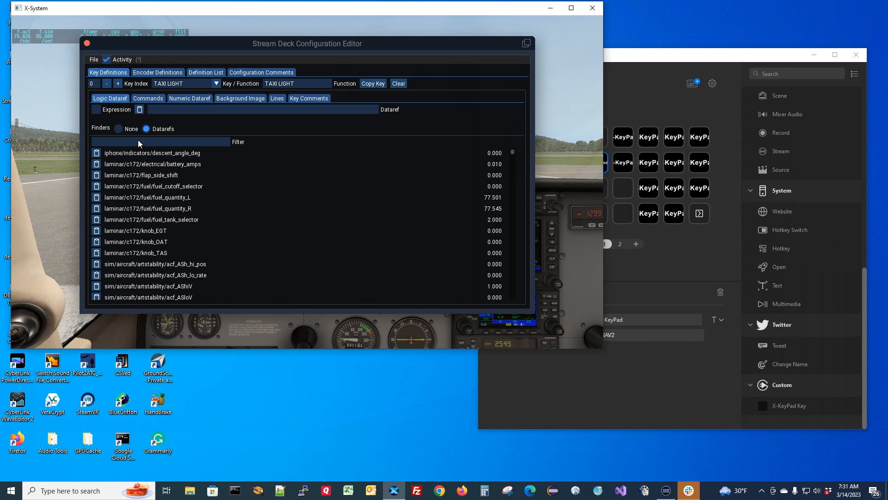
pyautogui.write('taxi')
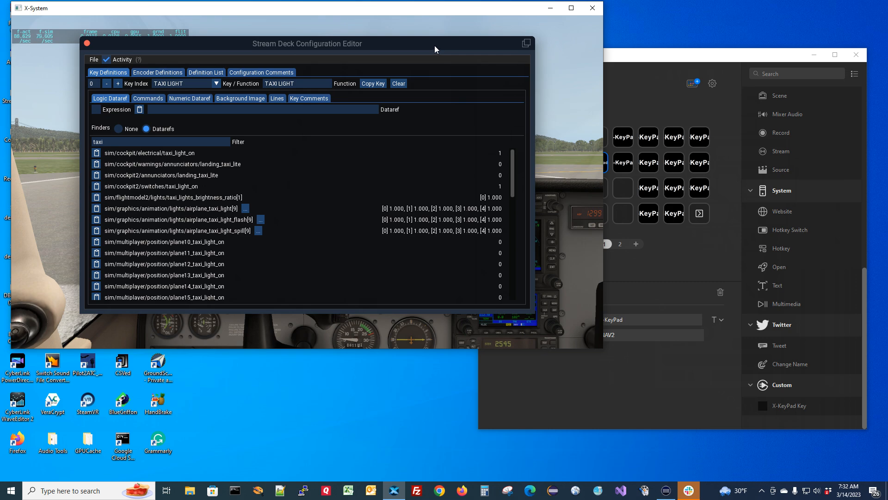
pyautogui.moveTo(435, 47); pyautogui.dragTo(398, 41)
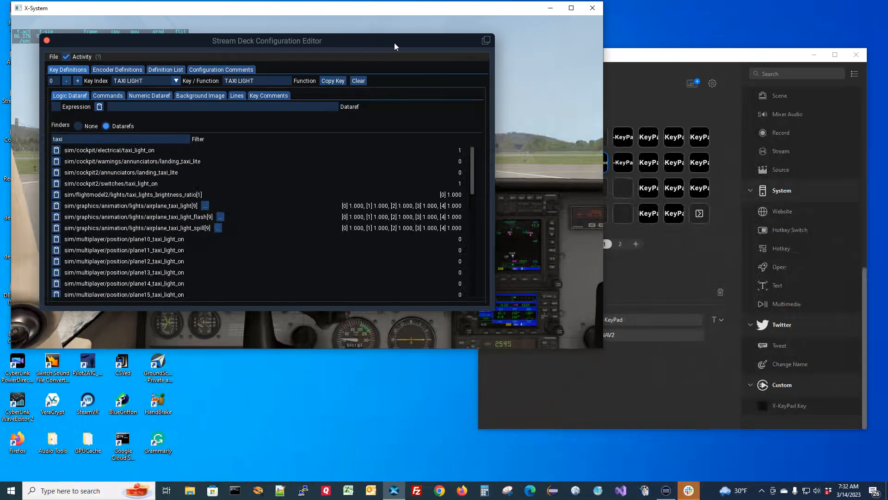
pyautogui.click(489, 39)
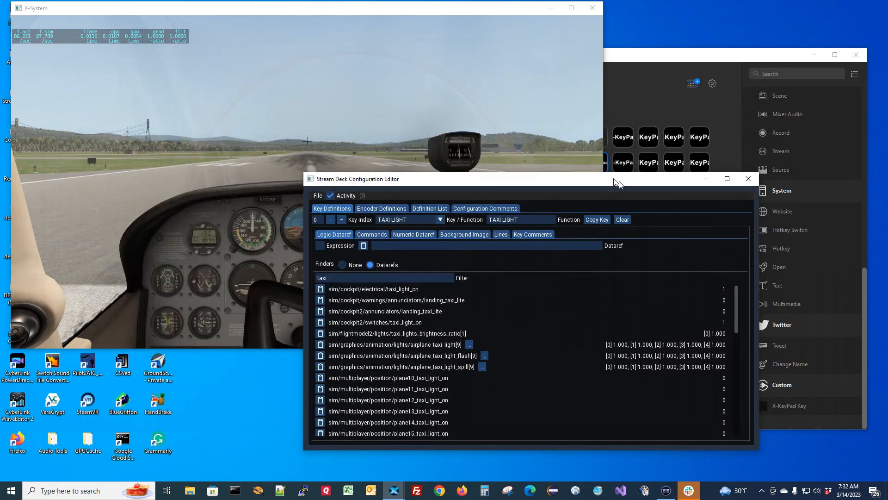
# Switch the simulator's cockpit view to X-Camera's Lights camera
pyautogui.click(264, 10)
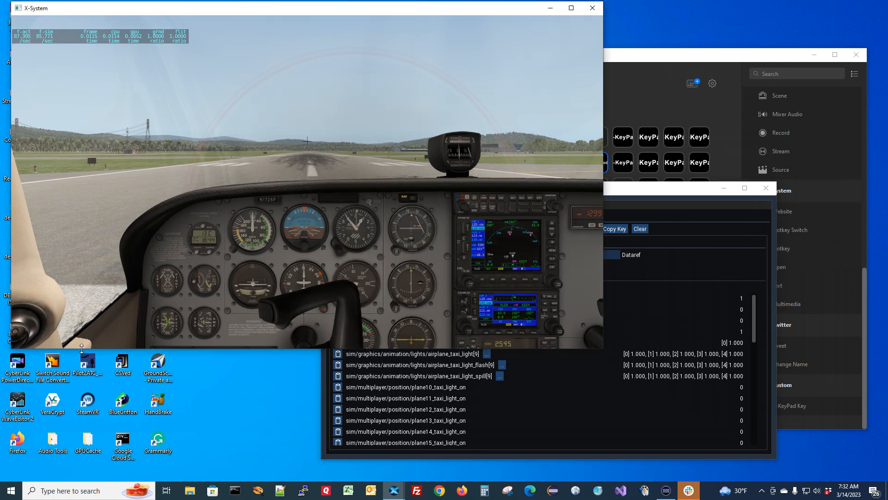
pyautogui.click(140, 21)
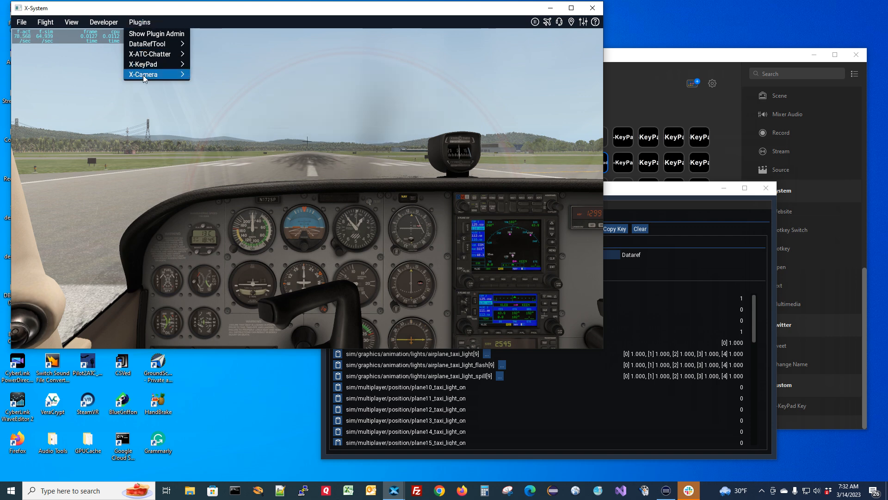
pyautogui.moveTo(149, 75)
pyautogui.click(205, 75)
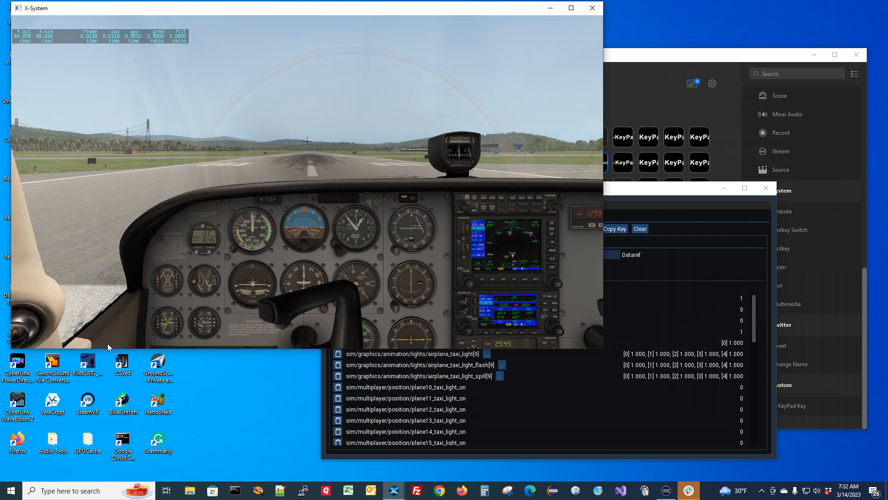
pyautogui.click(186, 340)
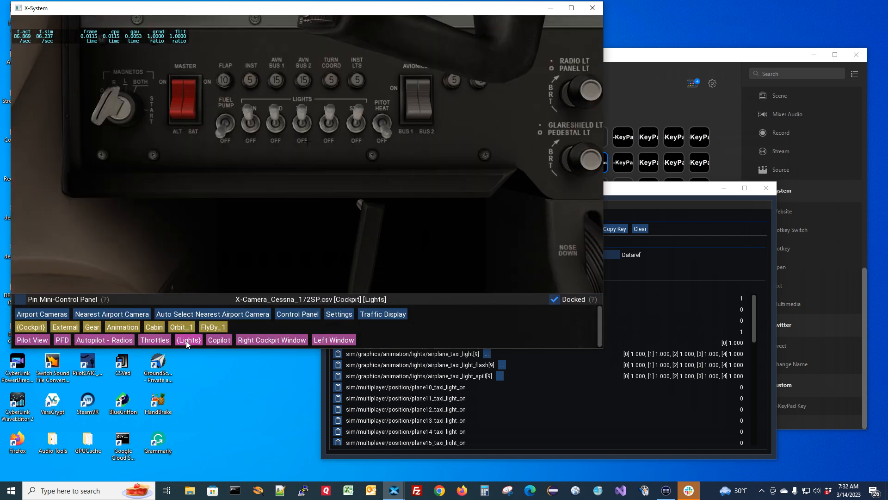
# Turn the cockpit's taxi light switch off and back on, checking which taxi datarefs follow it
pyautogui.click(625, 188)
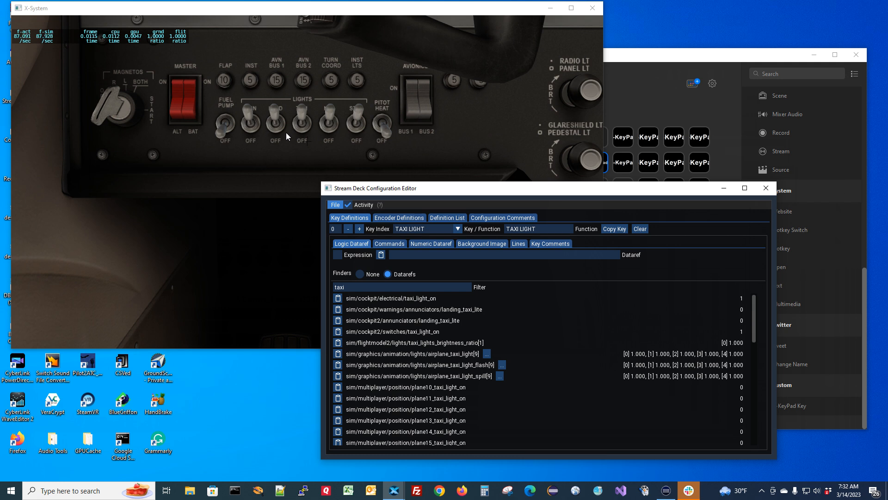
pyautogui.moveTo(303, 113); pyautogui.dragTo(302, 126)
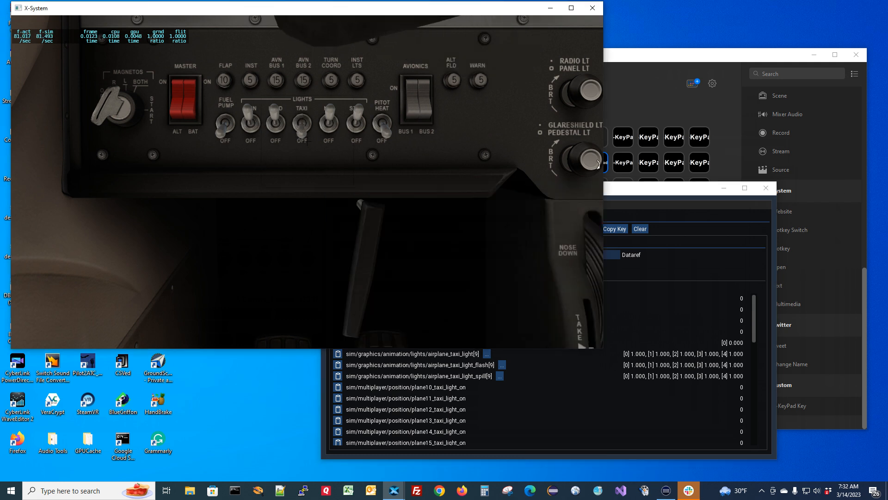
pyautogui.click(623, 190)
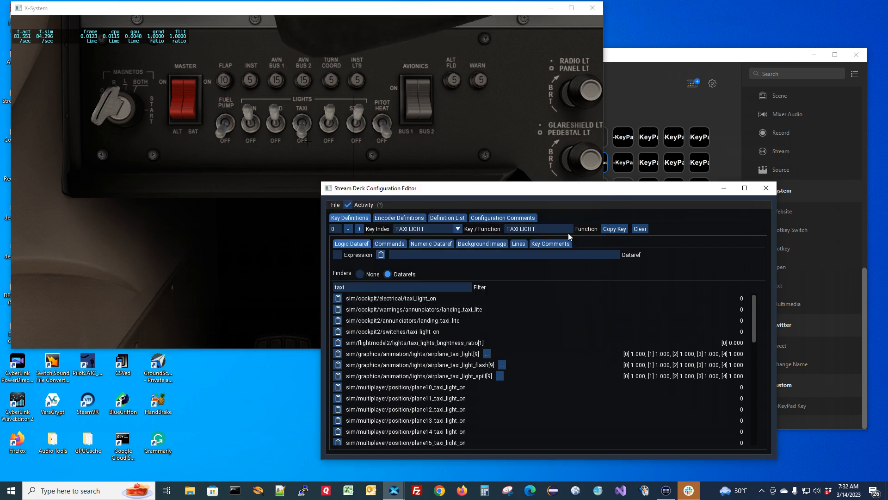
pyautogui.click(305, 113)
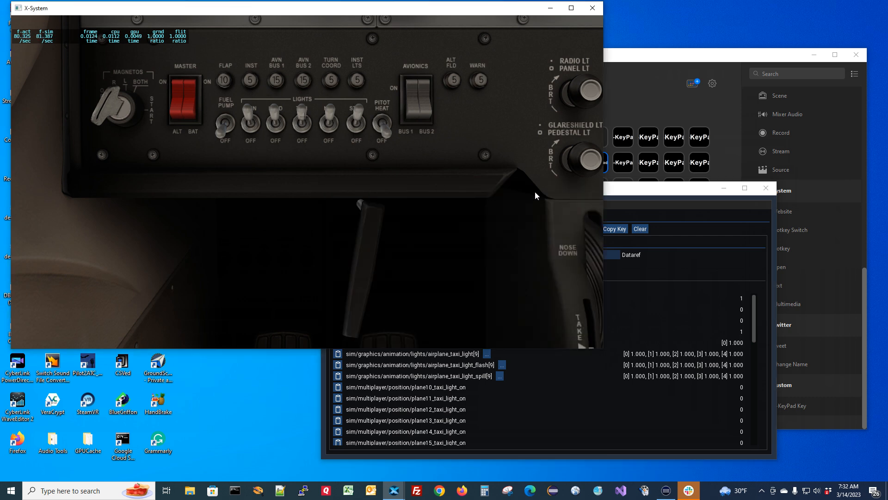
pyautogui.click(615, 192)
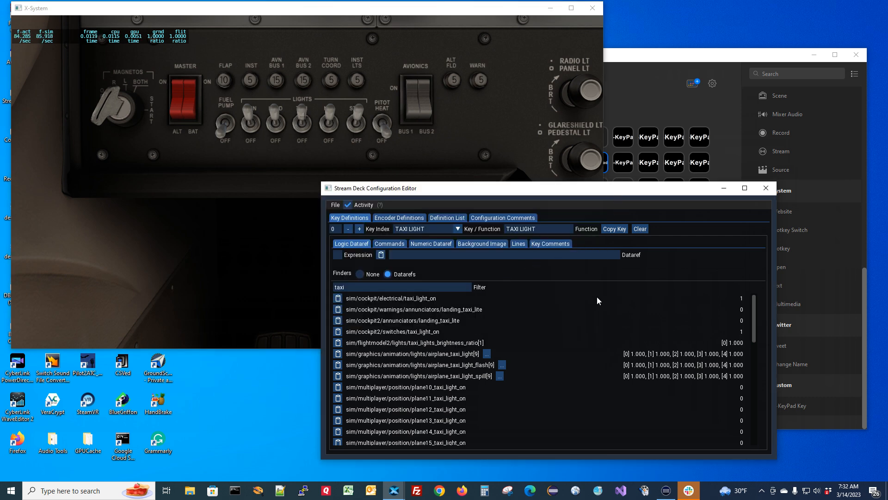
# Close the popped-out editor window and reopen X-KeyPad's Stream Deck Configuration Editor inside the simulator
pyautogui.click(336, 206)
pyautogui.click(339, 216)
pyautogui.click(766, 188)
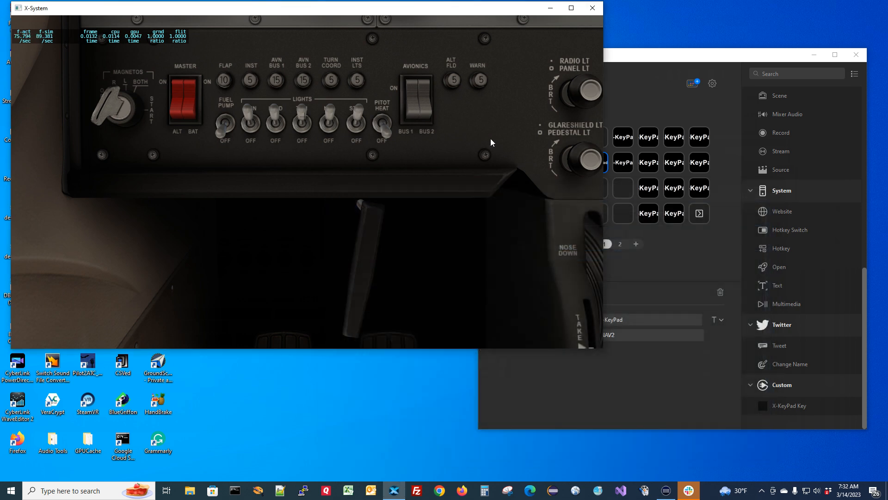
pyautogui.click(140, 23)
pyautogui.moveTo(153, 64)
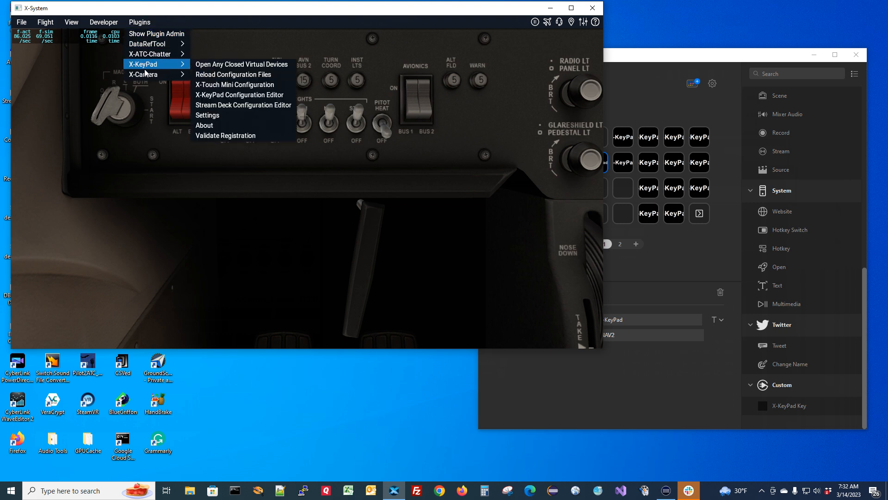
pyautogui.click(235, 105)
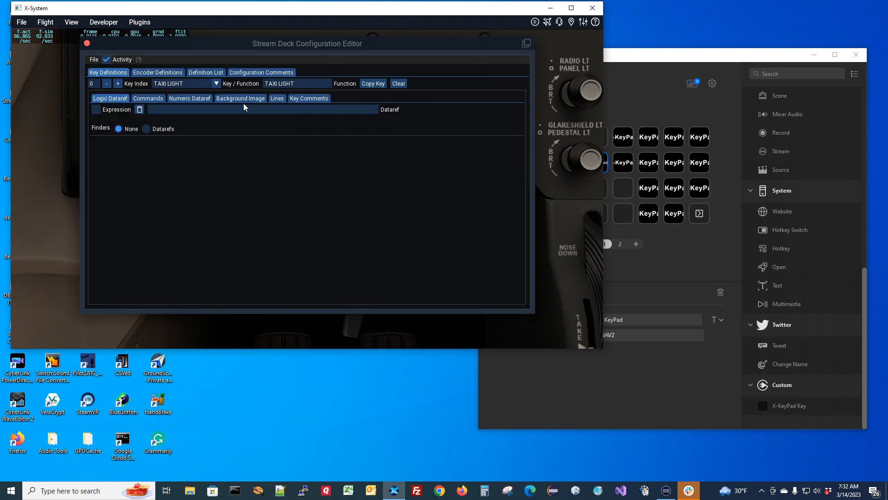
# Filter the datarefs by "taxi" and set the TAXI LIGHT key's logic dataref to sim/cockpit/electrical/taxi_light_on
pyautogui.click(147, 129)
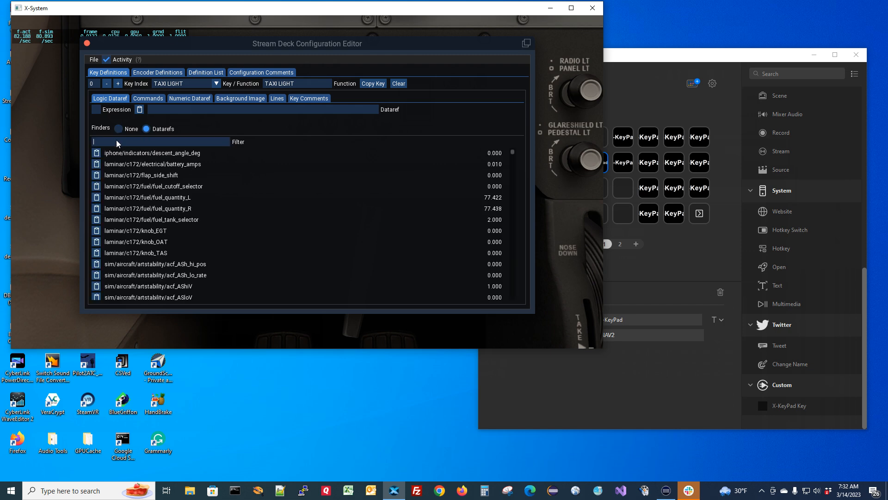
pyautogui.write('taxi')
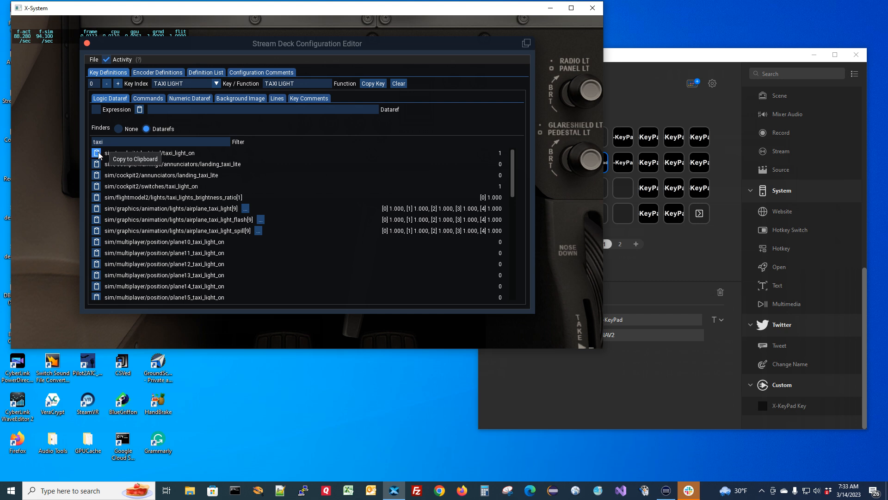
pyautogui.click(97, 153)
pyautogui.click(139, 109)
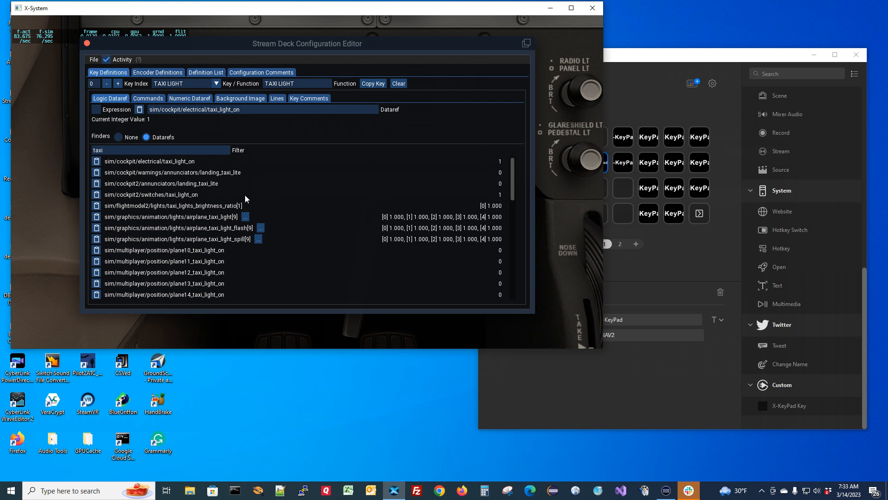
# Add an Always True conditional command to the TAXI LIGHT key that runs sim/lights/taxi_lights_toggle in Single mode
pyautogui.click(156, 100)
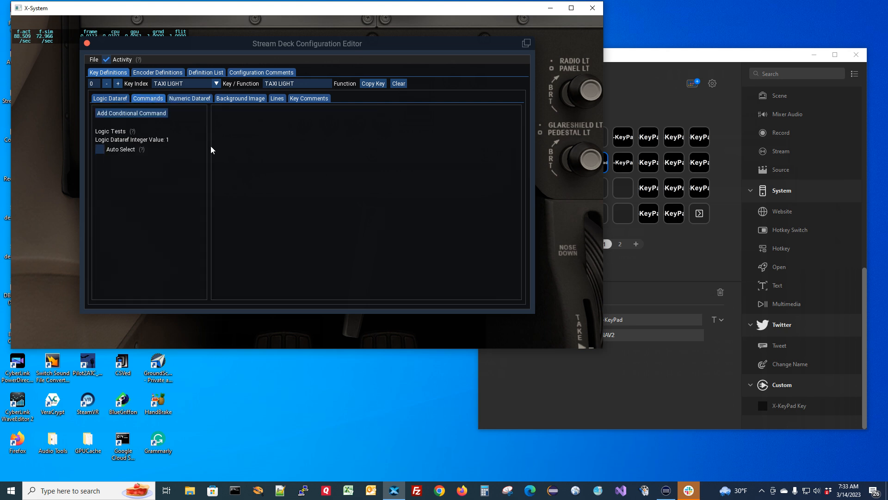
pyautogui.click(127, 116)
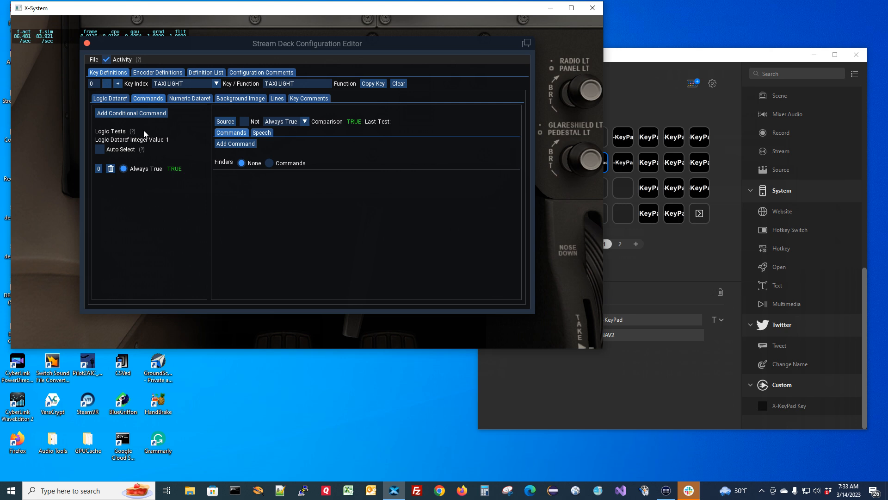
pyautogui.click(246, 144)
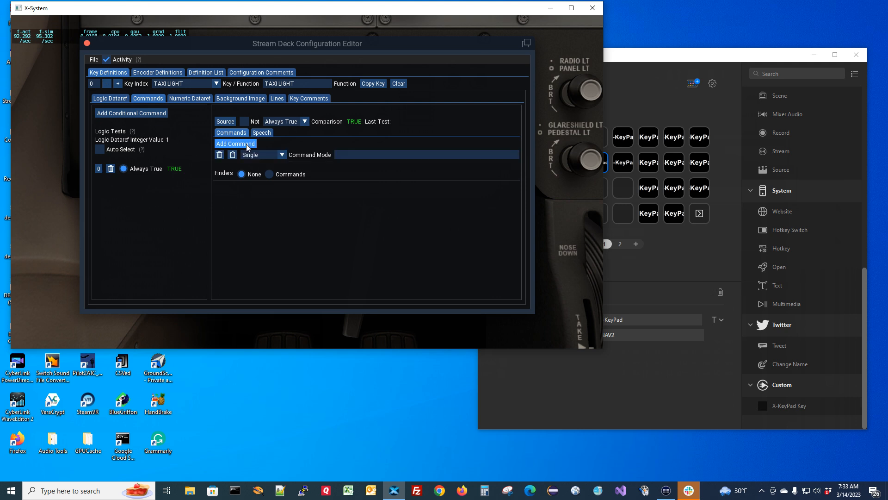
pyautogui.click(267, 174)
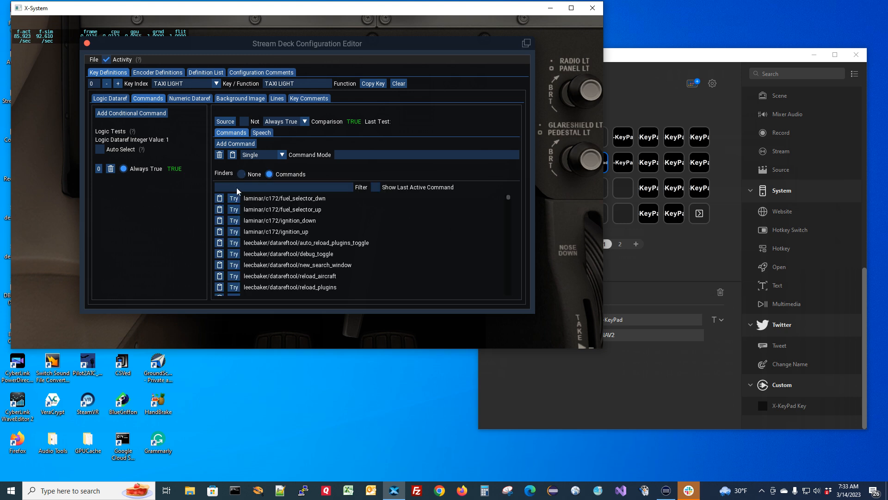
pyautogui.write('taxi')
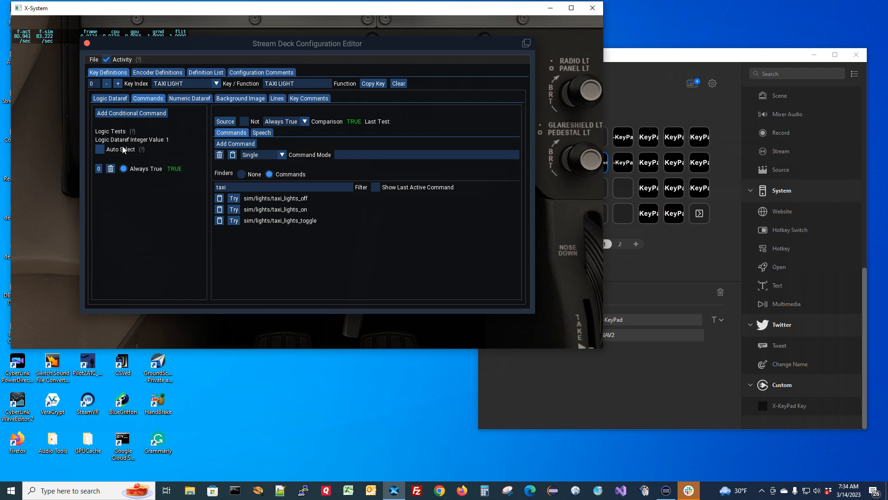
pyautogui.click(234, 221)
pyautogui.click(234, 155)
# Add an Always True key label with TAXI on the first line and LIGHT on the second
pyautogui.click(282, 98)
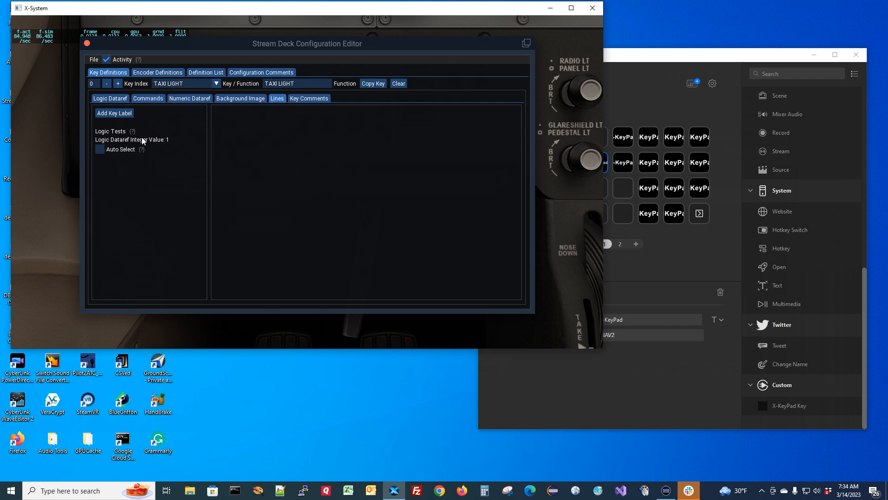
pyautogui.click(122, 114)
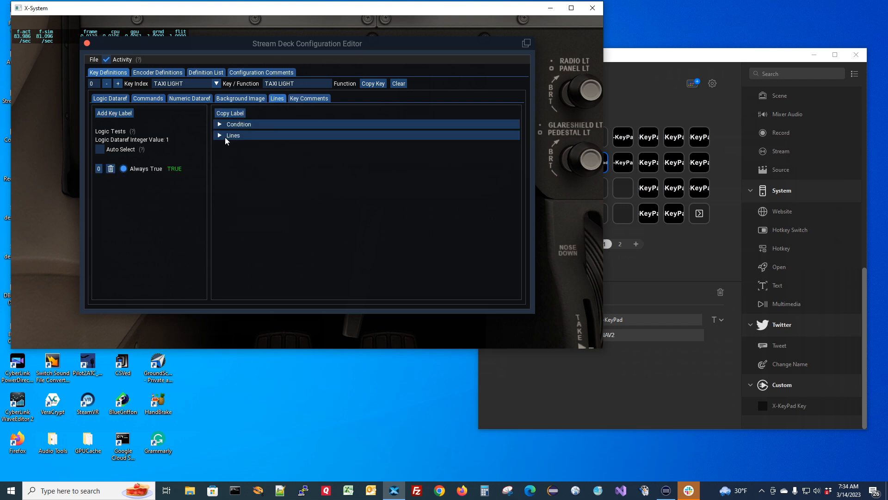
pyautogui.click(221, 135)
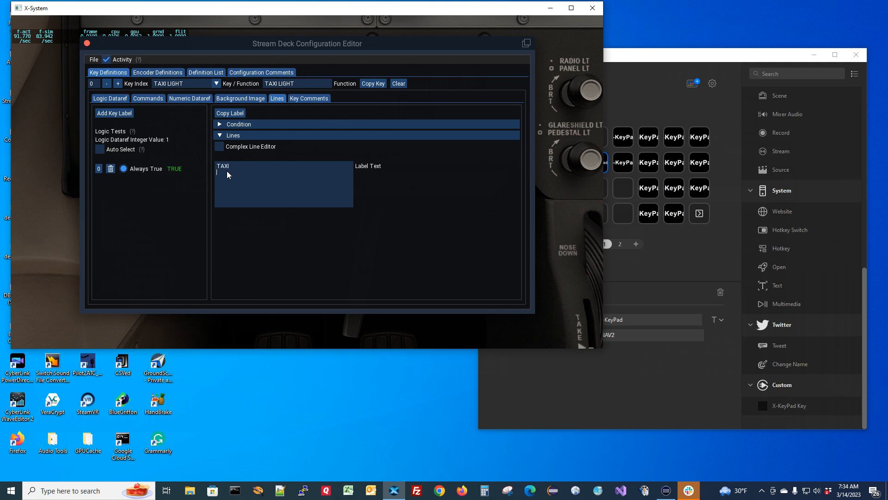
pyautogui.write('GHT')
# Add two key backgrounds, set the first one's condition to = 0 and give it the blank unlit button image
pyautogui.click(246, 98)
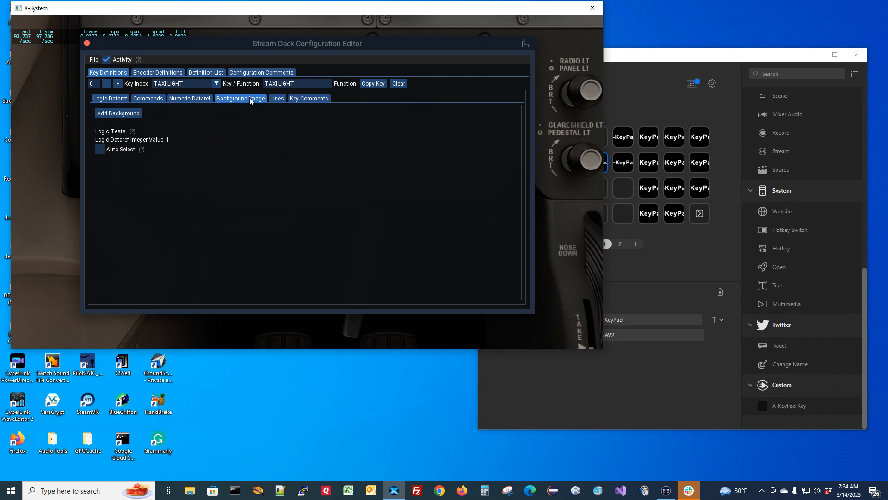
pyautogui.click(118, 113)
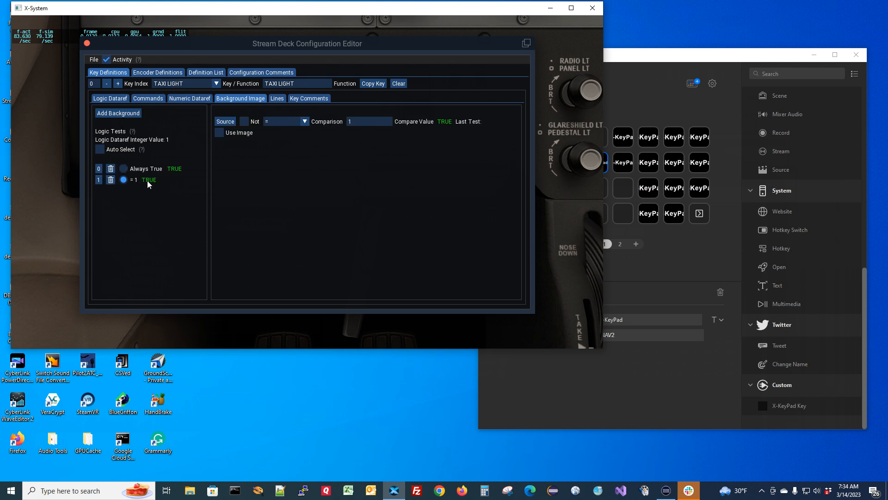
pyautogui.click(123, 168)
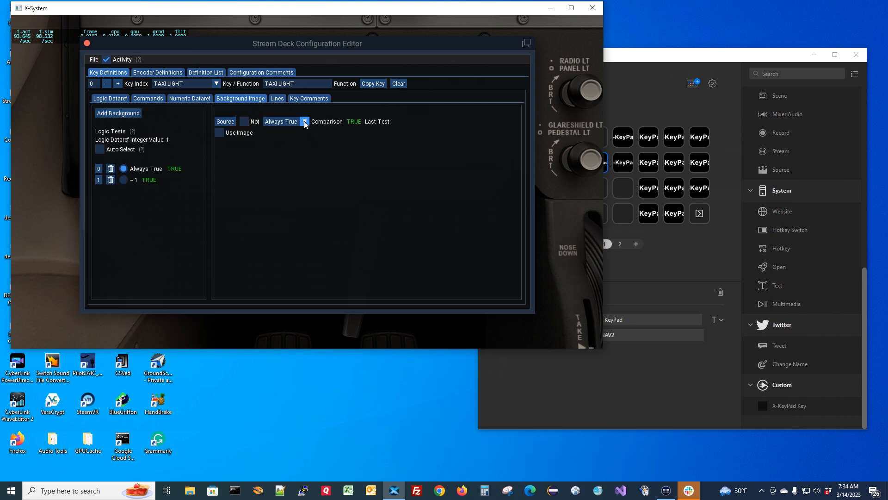
pyautogui.click(287, 122)
pyautogui.click(280, 131)
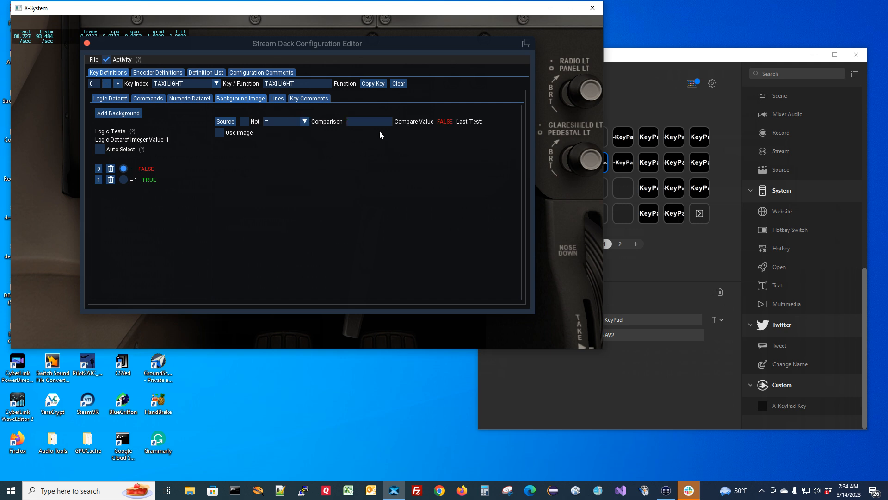
pyautogui.write('0')
pyautogui.click(225, 132)
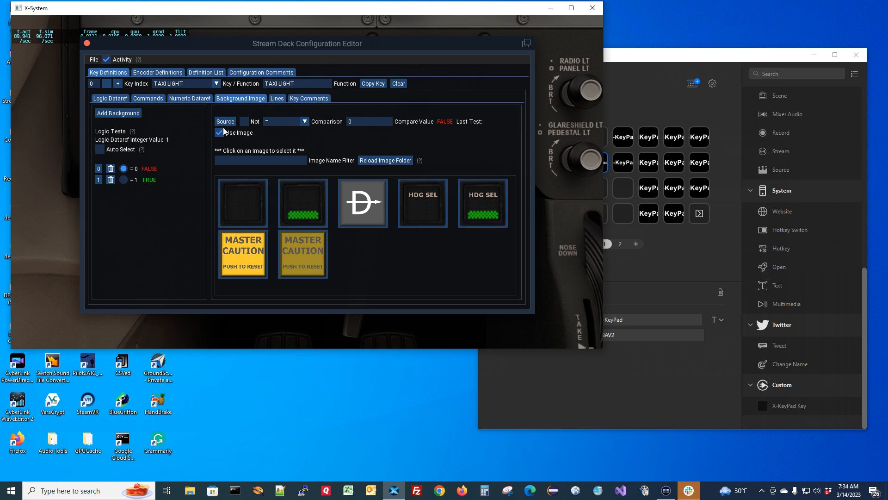
pyautogui.click(239, 206)
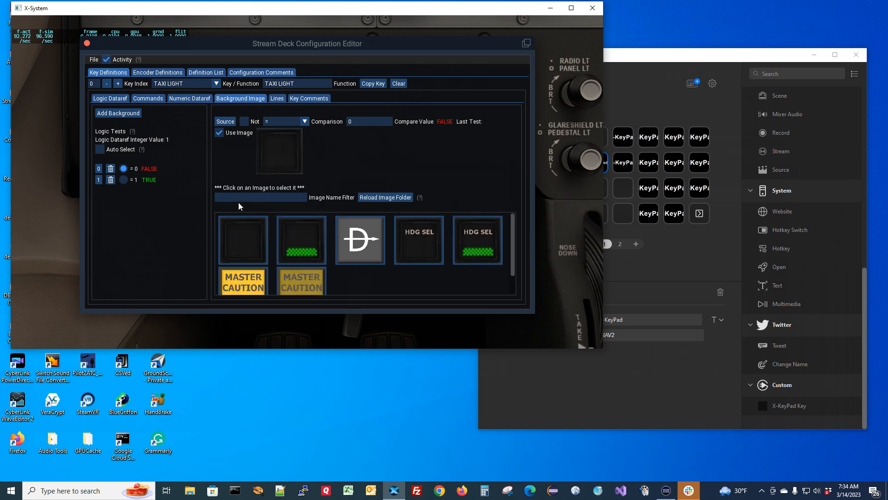
# Assign the blank button image with the green light bar to the background whose condition is = 1
pyautogui.click(123, 180)
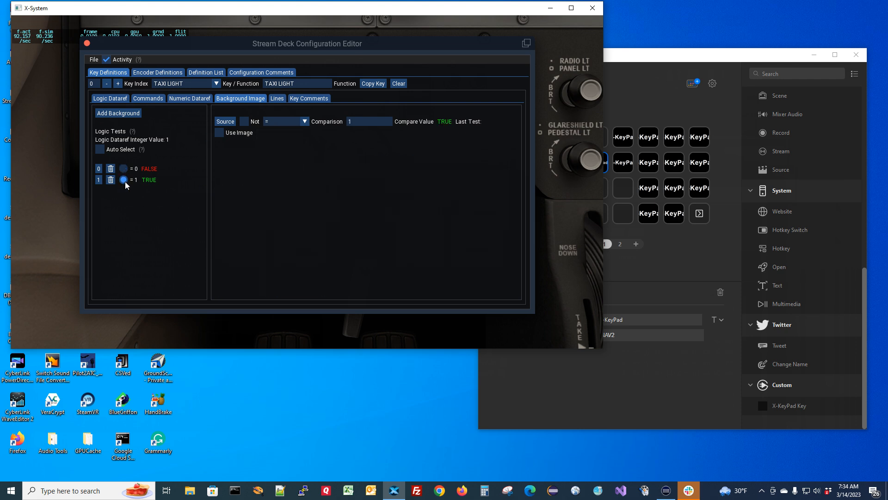
pyautogui.click(220, 133)
pyautogui.click(307, 204)
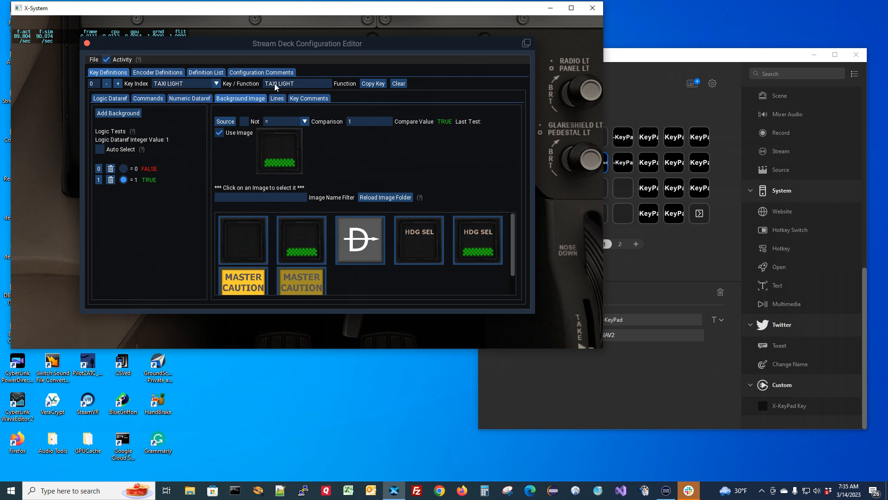
# In the Stream Deck app, place an X-KeyPad Key in the first slot of page 1 with the function TAXI LIGHT
pyautogui.click(206, 72)
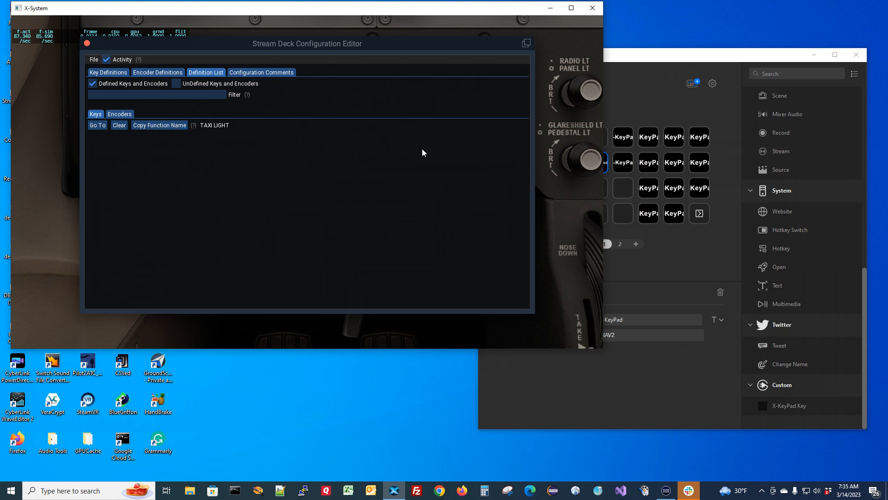
pyautogui.click(630, 58)
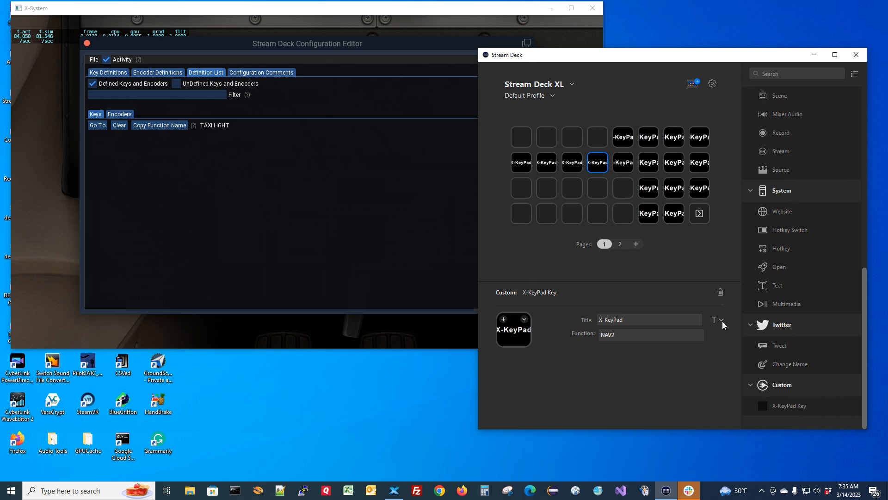
pyautogui.moveTo(782, 407); pyautogui.dragTo(521, 135)
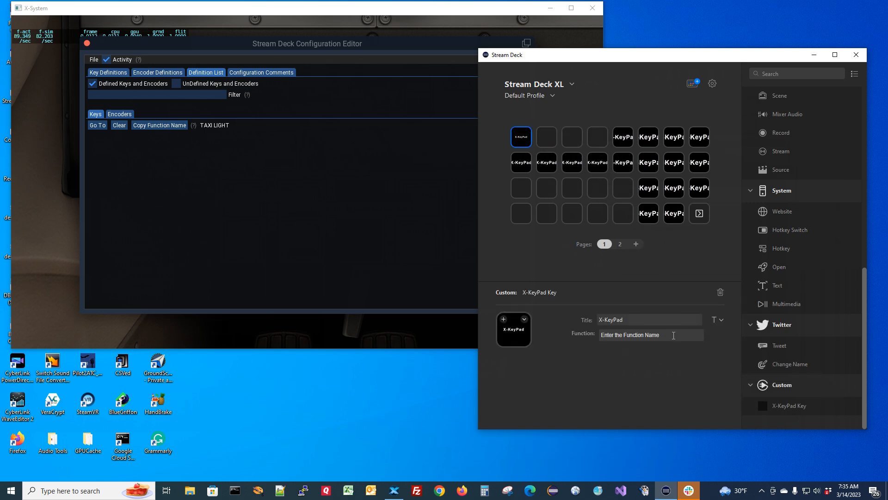
pyautogui.moveTo(674, 335); pyautogui.dragTo(585, 338)
pyautogui.write('TAXI LIGHT')
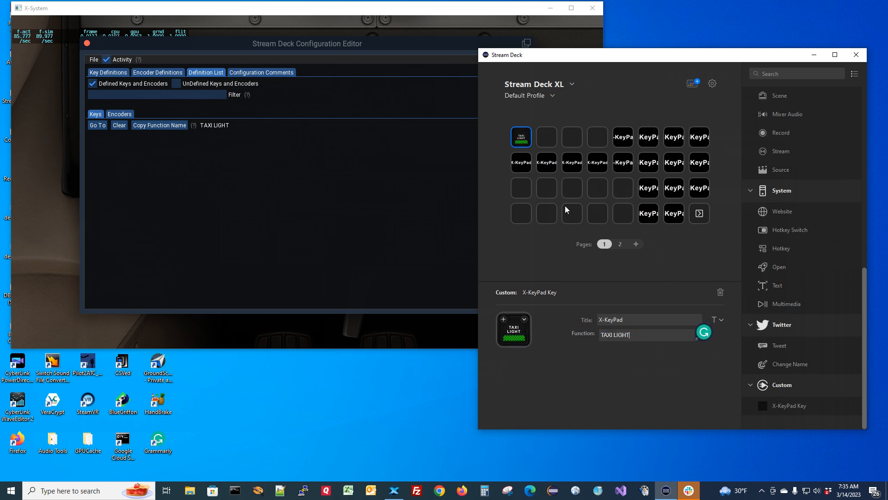
# Align the TAXI LIGHT key's title to the top of the key and enlarge its font by four steps
pyautogui.click(721, 320)
pyautogui.click(766, 343)
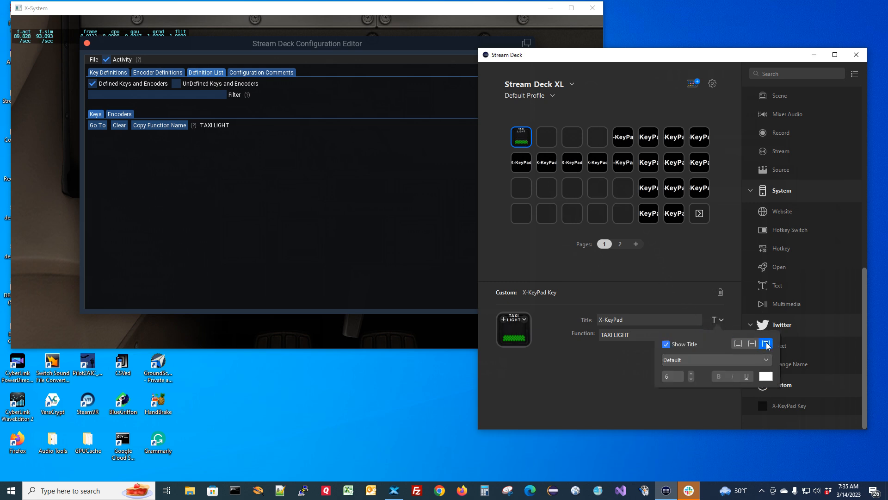
pyautogui.click(691, 373)
pyautogui.click(691, 373)
pyautogui.click(690, 373)
pyautogui.click(690, 373)
pyautogui.click(625, 391)
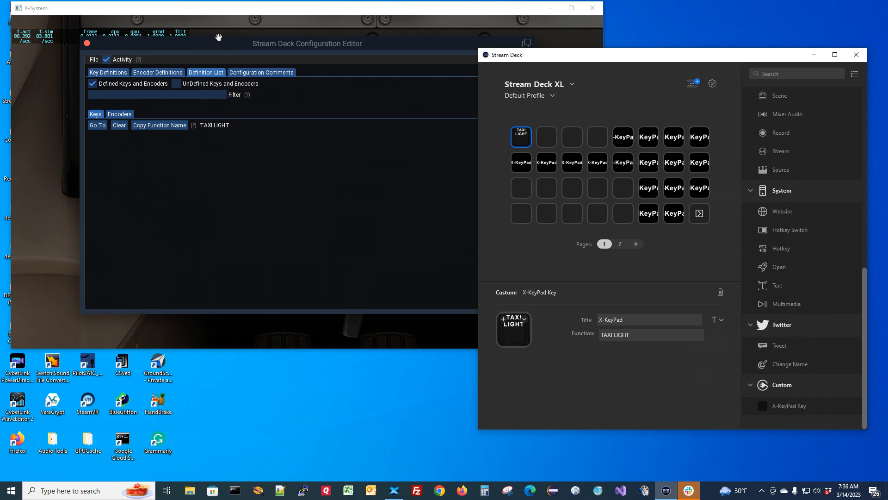
# Back in the Stream Deck Configuration Editor, enable the Complex Line Editor for the TAXI LIGHT key's label lines
pyautogui.click(107, 72)
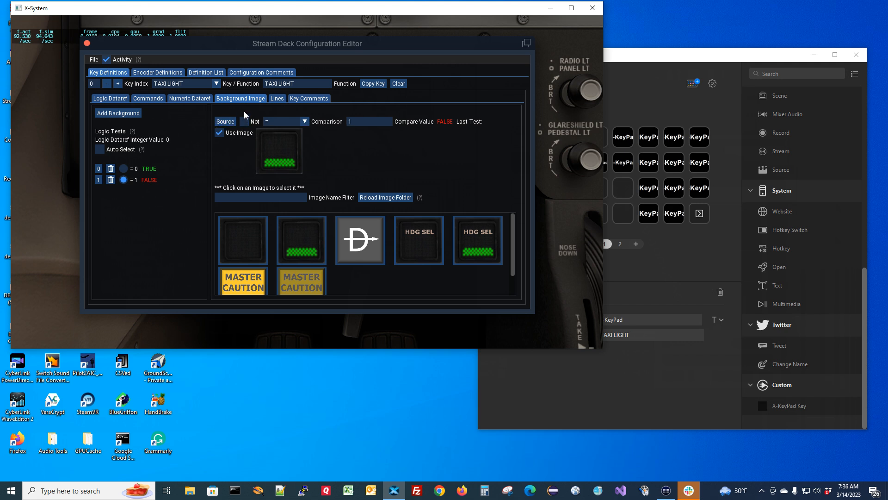
pyautogui.click(283, 101)
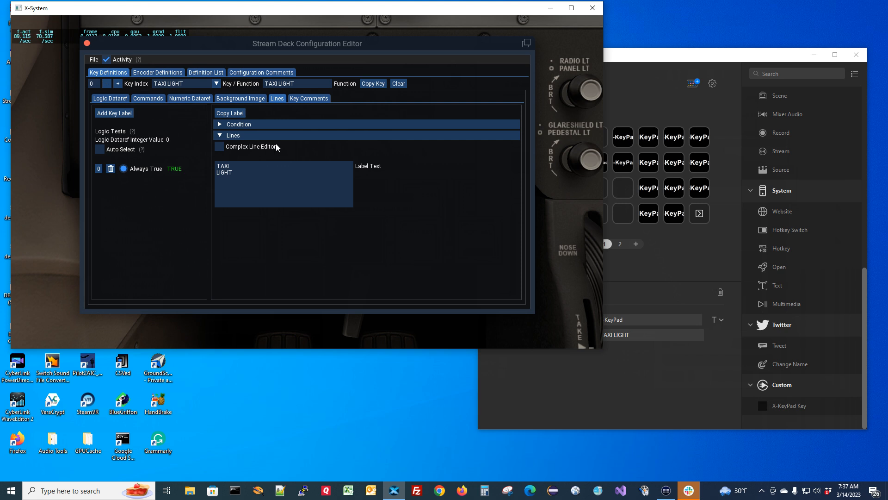
pyautogui.click(219, 147)
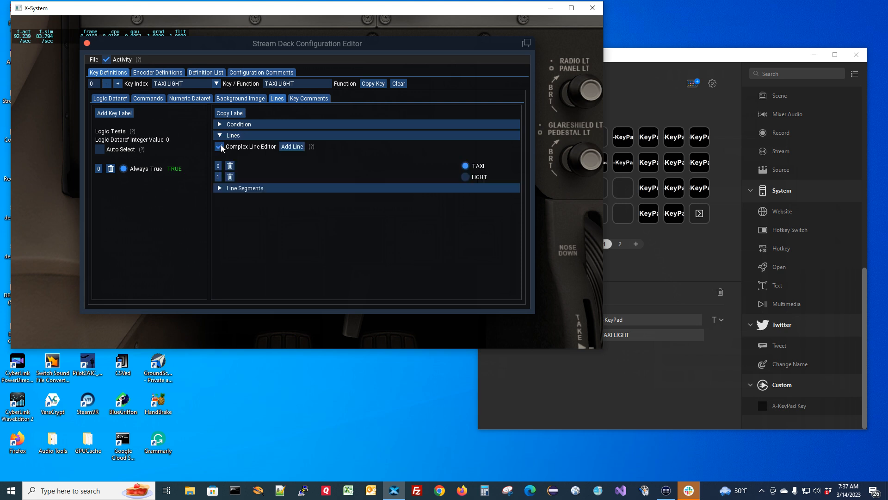